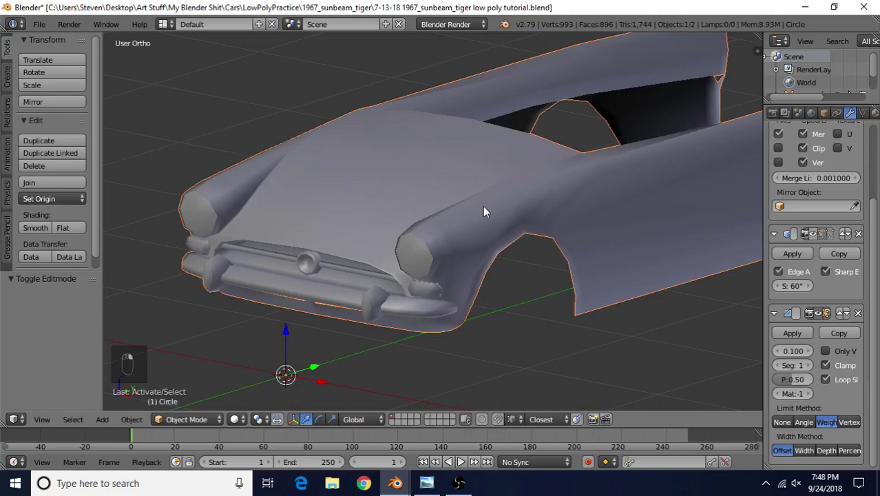
Add an edge loop across the cockpit side rails in the top blueprint view, slid about 0.44 to level with the windshield's side.
key(Tab)
scroll(485, 212, down, 3)
key(KP_7)
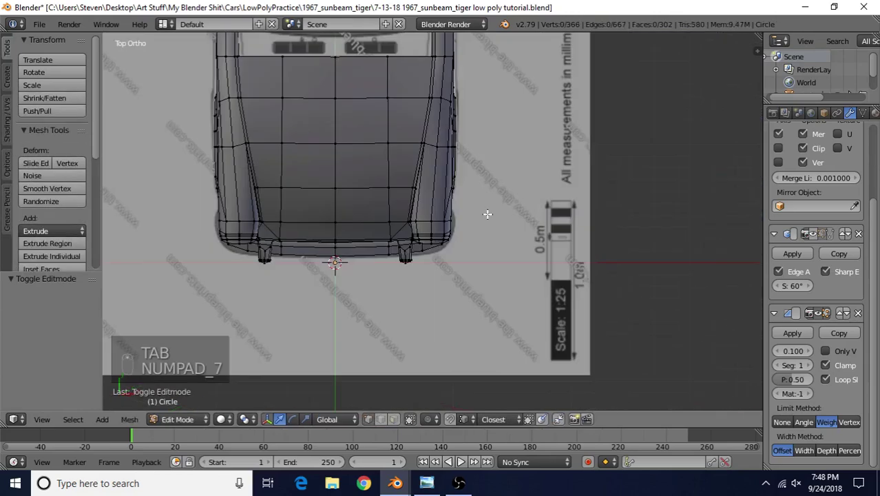
shift+middle_drag(413, 160, 427, 315)
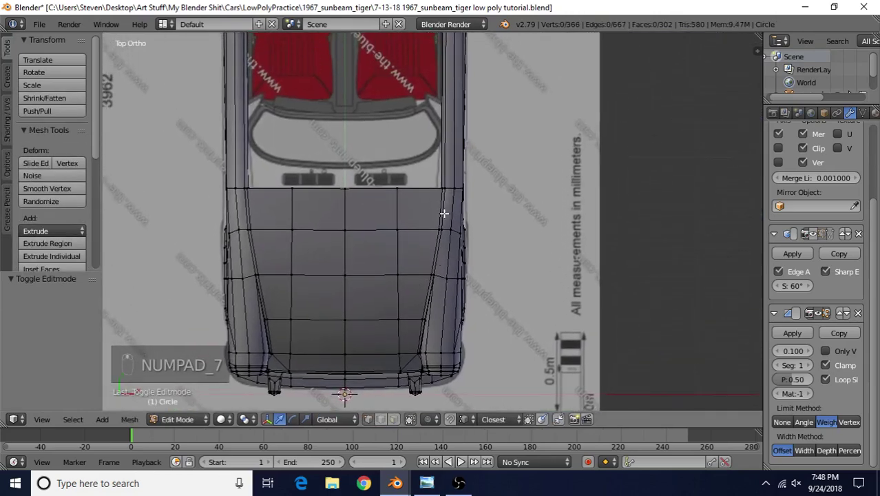
shift+middle_drag(444, 212, 460, 237)
scroll(461, 238, up, 3)
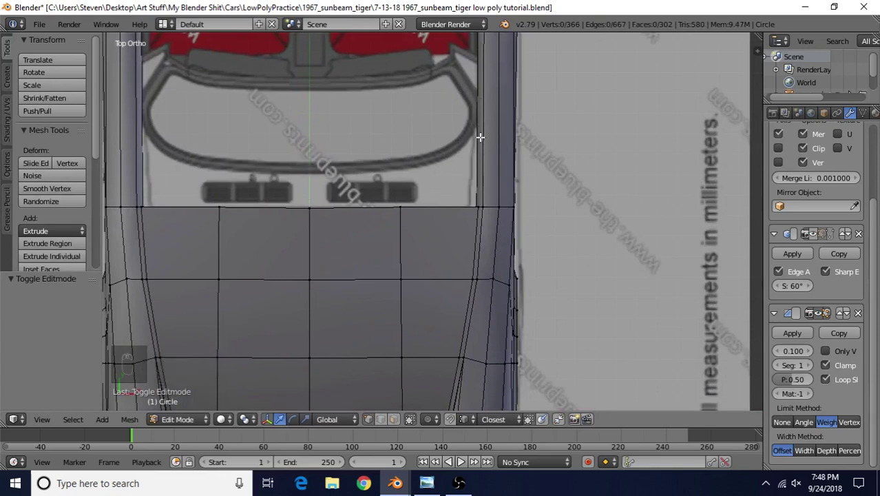
shift+middle_drag(480, 137, 499, 219)
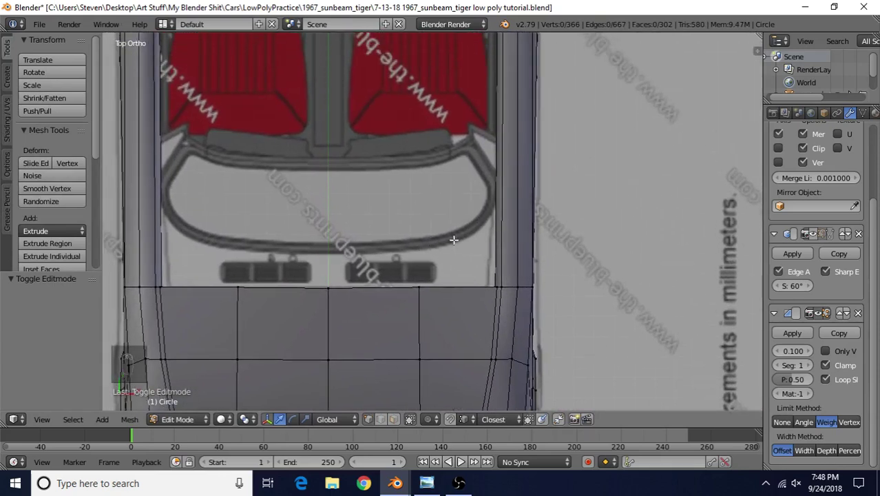
key(z)
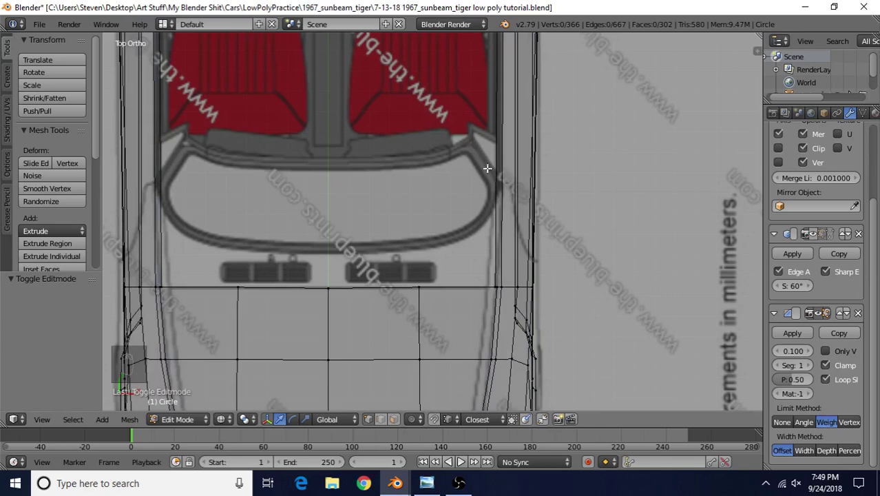
scroll(490, 265, up, 2)
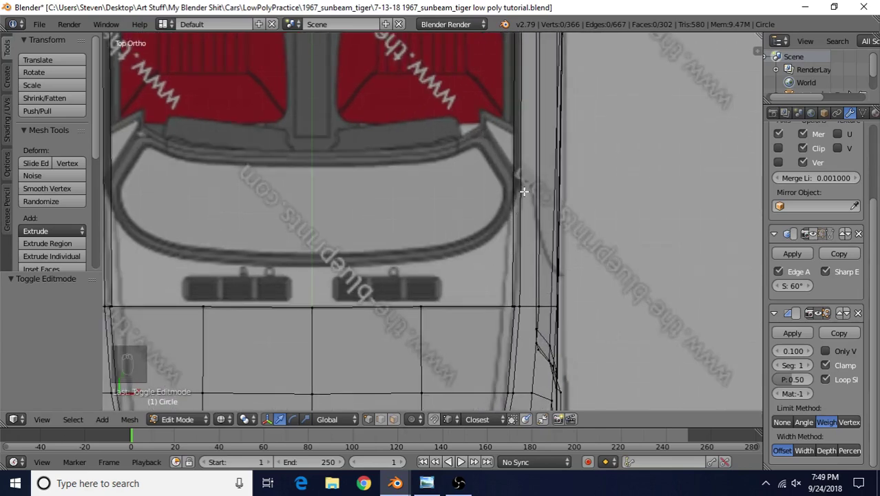
key(ctrl+r)
click(522, 134)
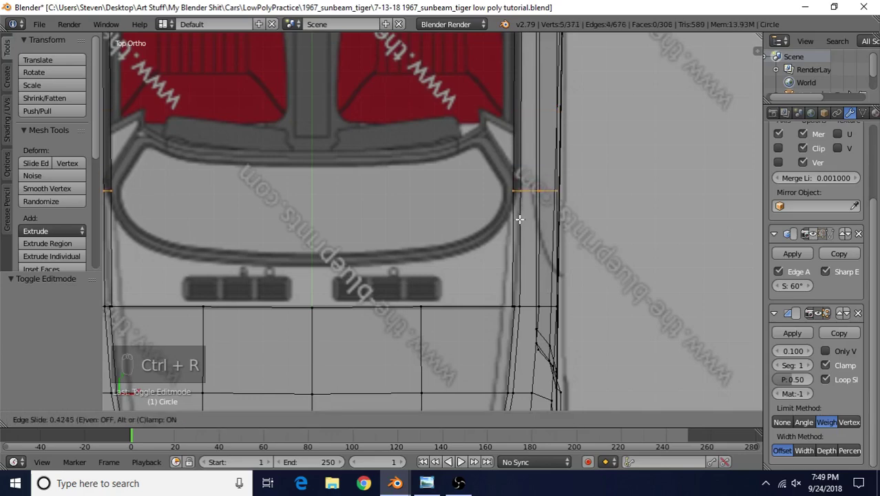
click(526, 223)
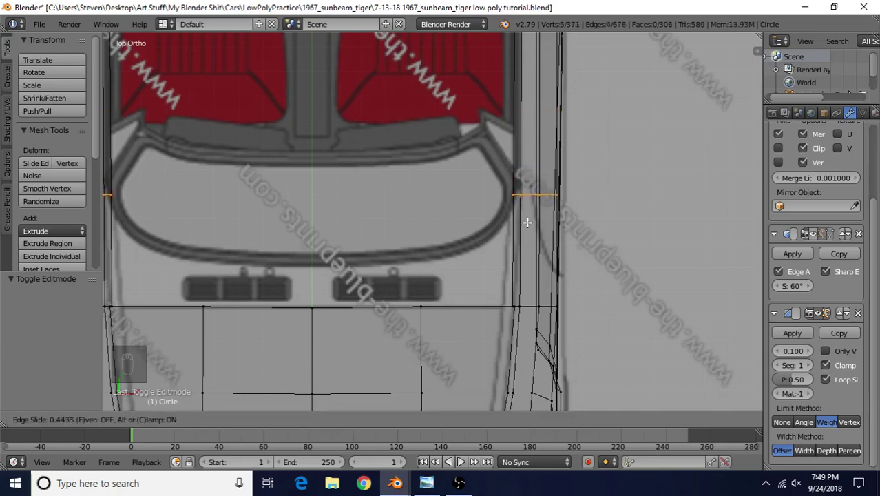
Merge the two adjacent vertices at the hood's rear corner beside the fender, using At Last.
scroll(484, 267, up, 4)
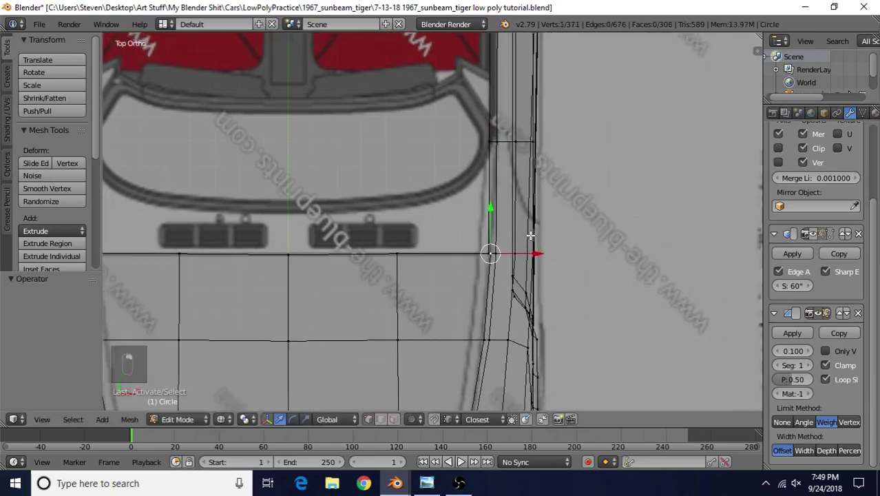
key(z)
mouse_move(466, 275)
middle_down()
mouse_move(480, 220)
mouse_move(484, 273)
middle_up()
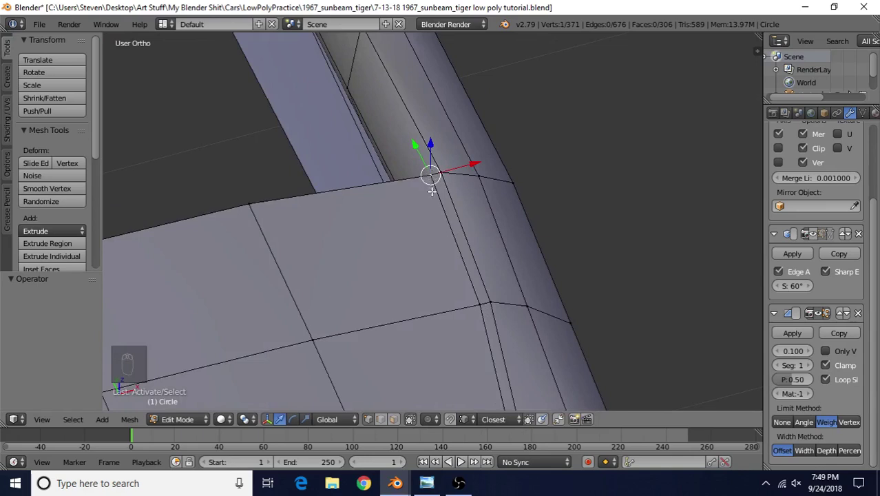
shift+middle_drag(431, 192, 400, 198)
shift+right_click(411, 204)
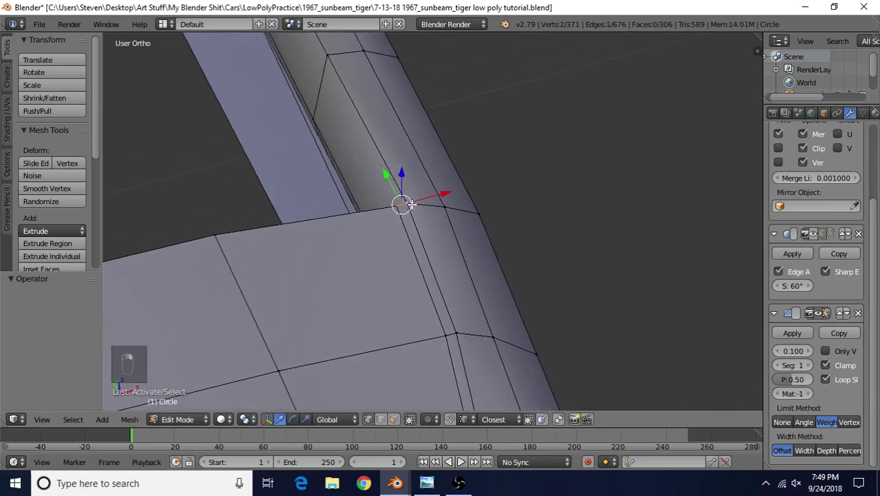
key(alt+m)
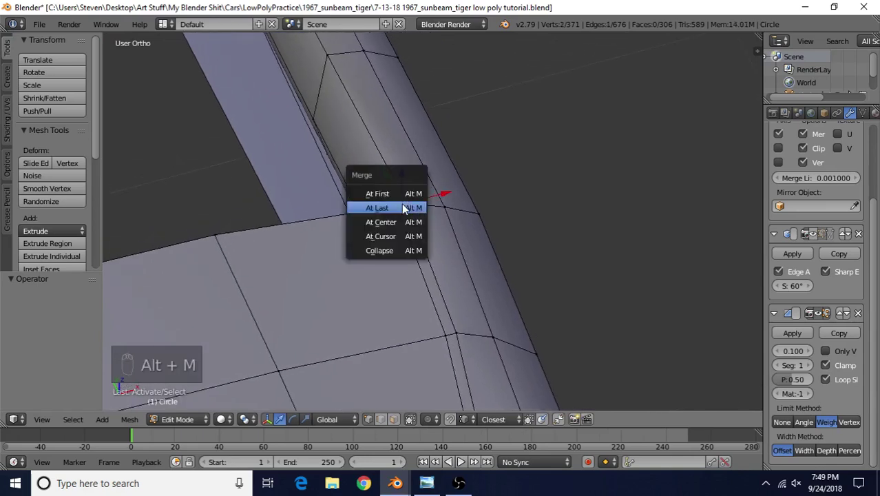
click(376, 207)
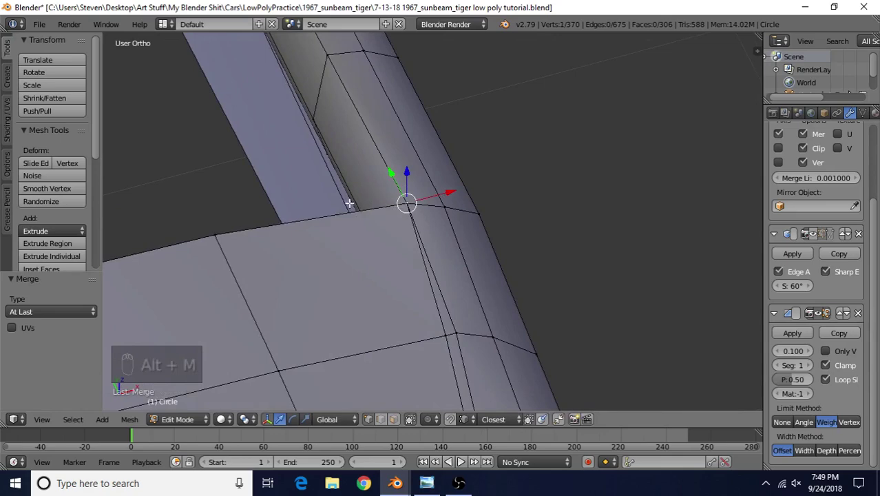
Extrude the hood's rear edge about 0.253 along Y towards the windshield base.
middle_drag(349, 199, 414, 234)
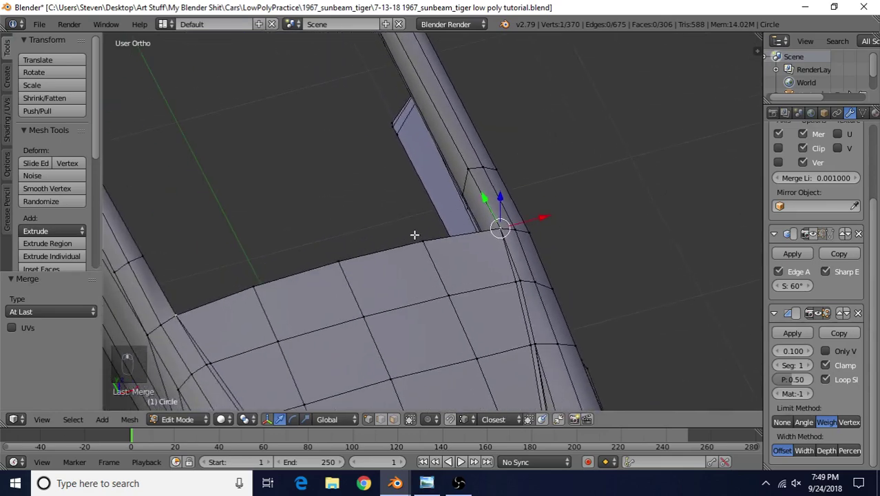
shift+right_click(416, 239)
shift+right_click(335, 261)
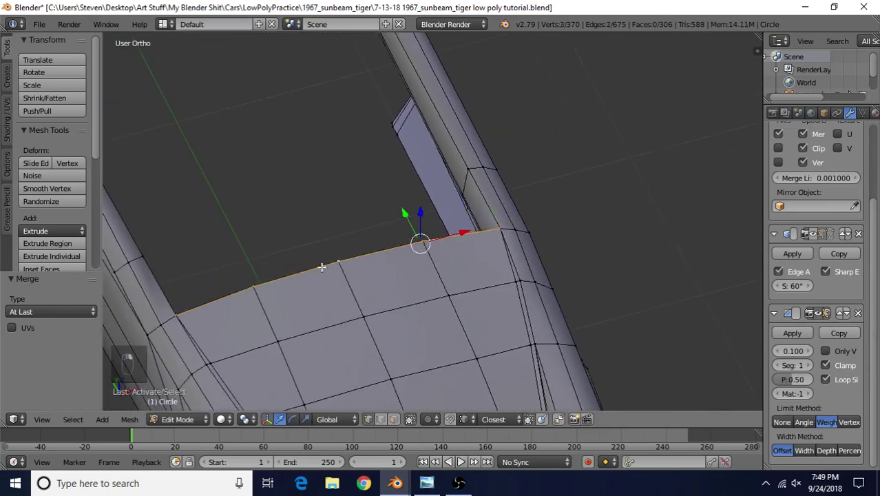
middle_drag(492, 221, 439, 237)
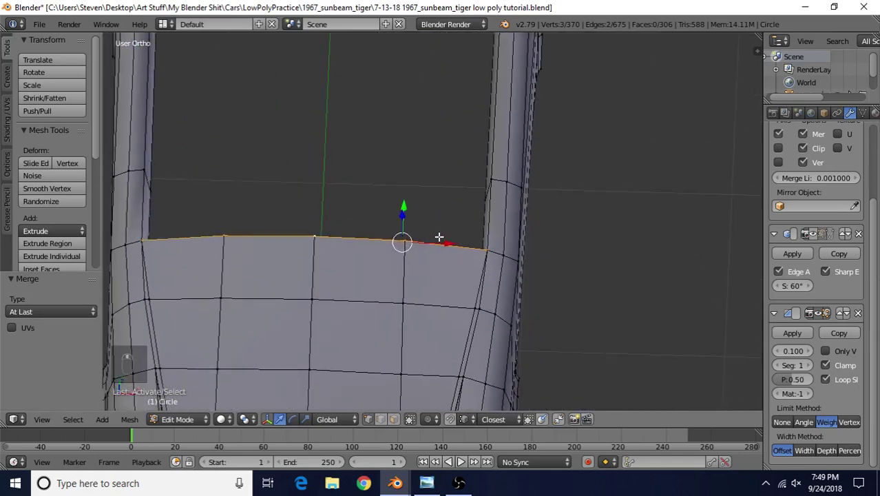
key(e)
right_click(469, 178)
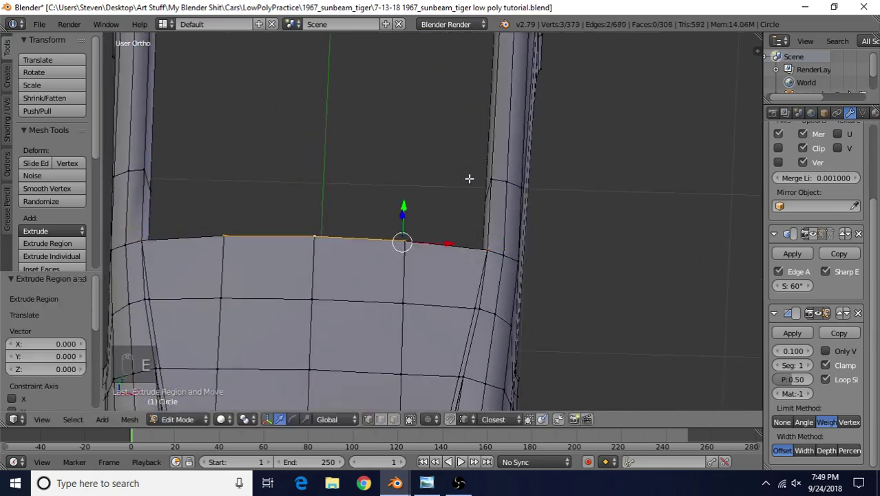
middle_drag(409, 197, 350, 188)
key(g)
key(y)
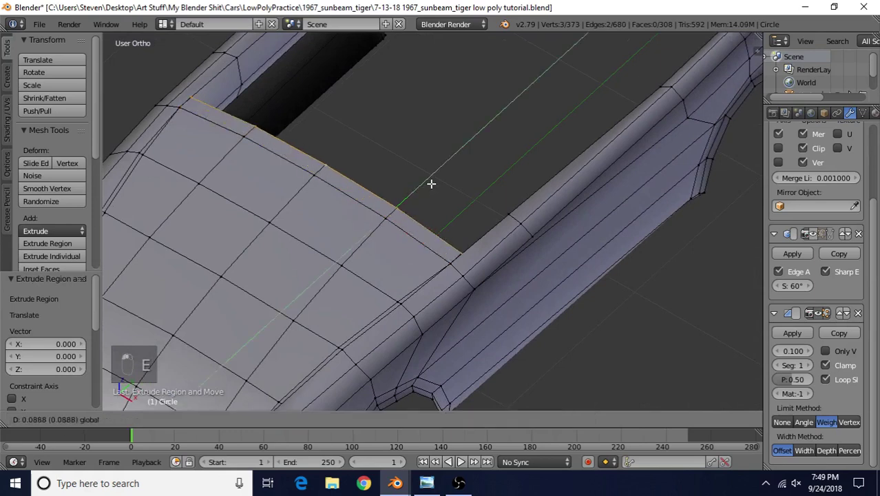
click(463, 202)
Move the extruded edge's outer corner vertex about -0.161 along X, in towards the hood's centre.
right_click(470, 222)
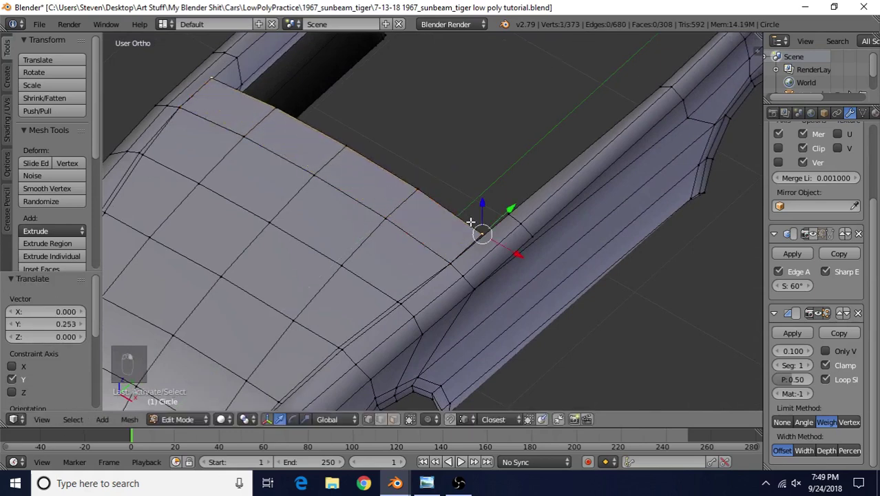
key(g)
key(x)
click(491, 239)
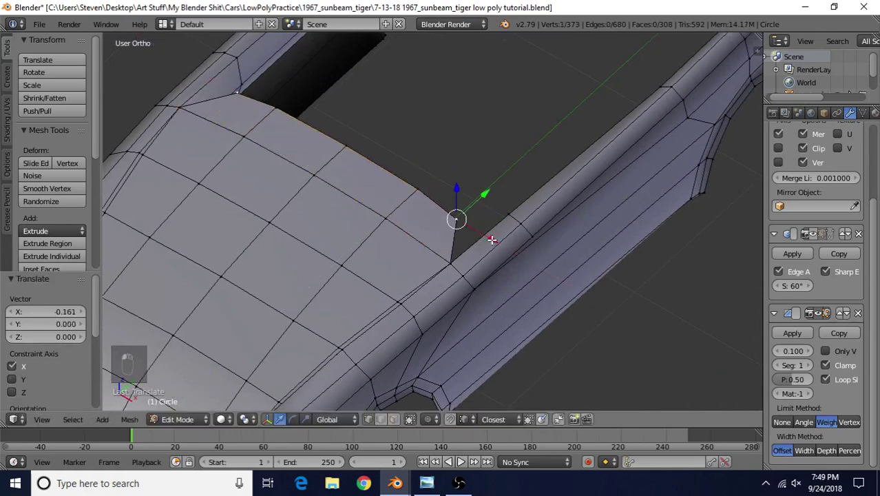
Move the extruded edge's centre vertex about -0.085 along Y to the windshield base in the top blueprint.
key(KP_7)
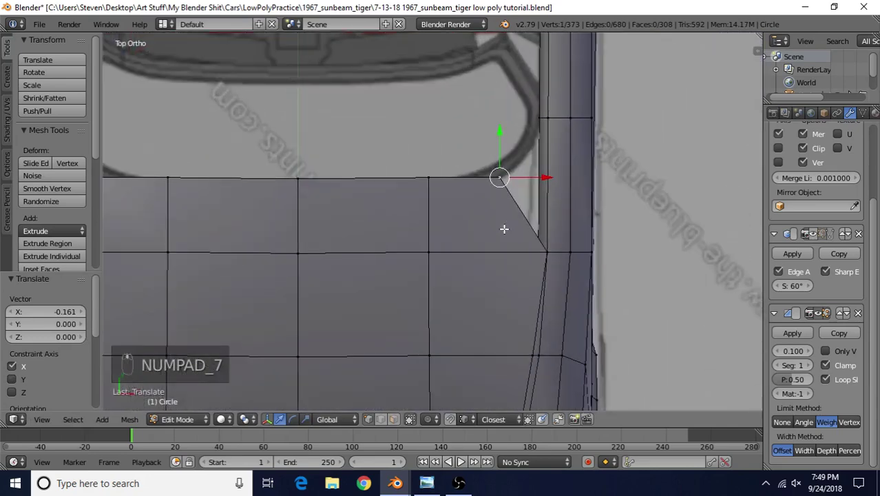
key(z)
right_click(393, 177)
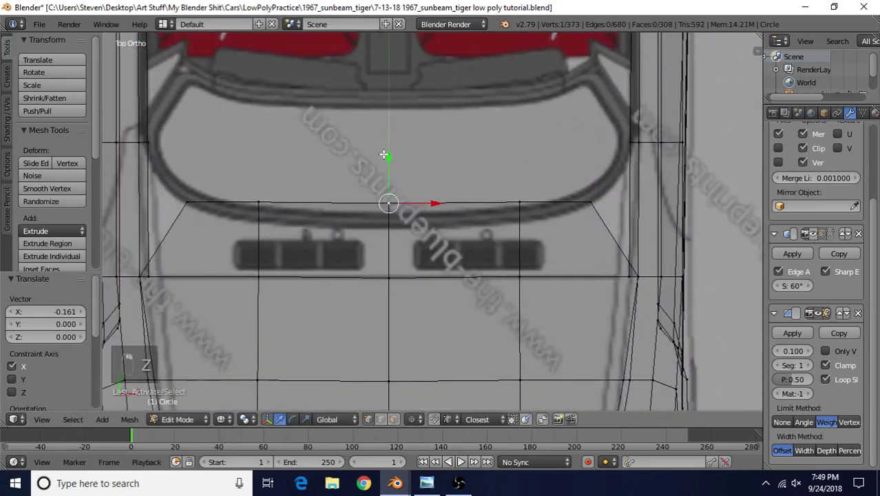
key(g)
key(y)
click(389, 181)
Move the vertex between the centre and outer corner along Y to follow the curved windshield base.
right_click(511, 181)
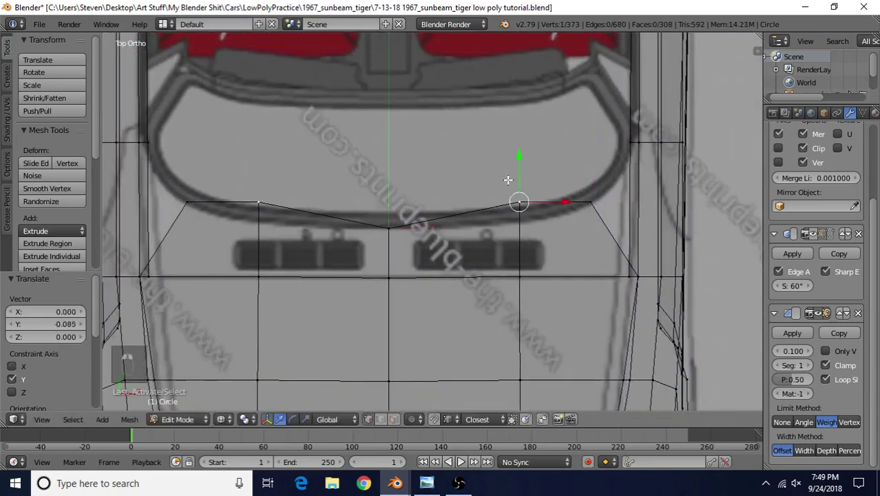
key(g)
key(y)
click(511, 178)
drag(518, 176, 519, 181)
key(g)
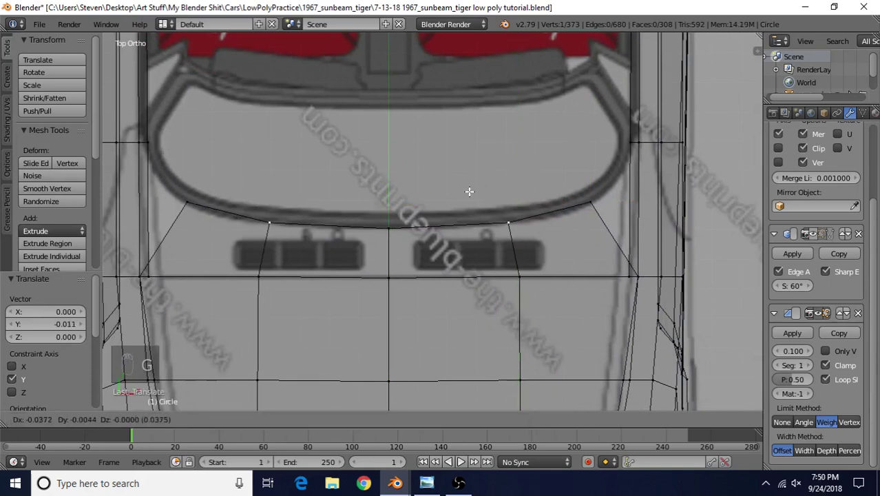
right_click(475, 190)
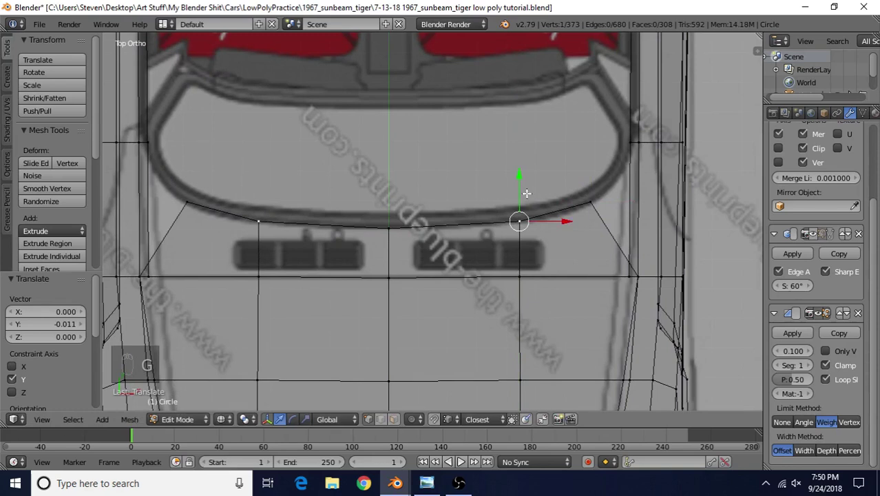
Nudge the outer corner vertex onto the windshield outline and shift the centre vertex about 0.005 along Y.
shift+middle_drag(526, 193, 398, 185)
scroll(399, 184, up, 1)
right_click(472, 175)
key(g)
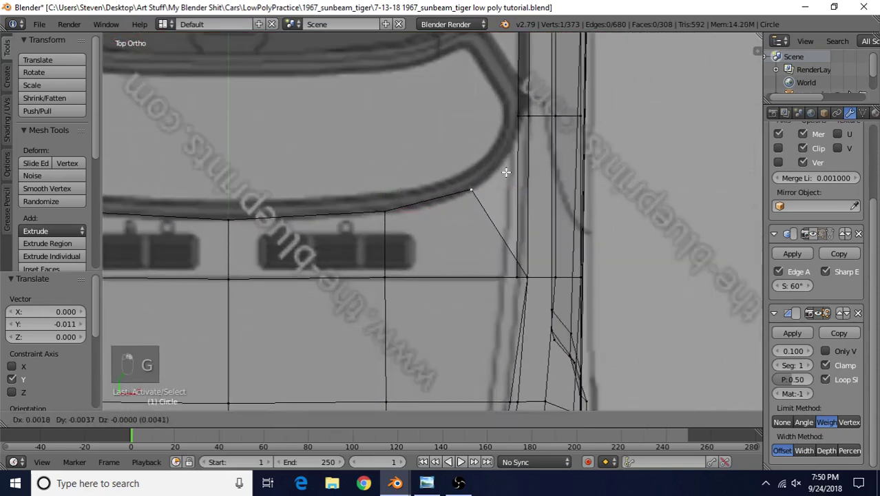
click(506, 172)
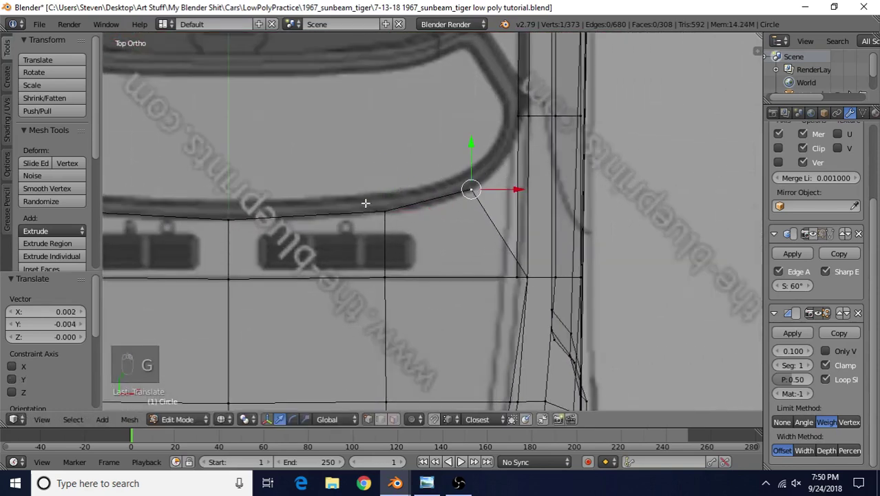
right_click(233, 212)
key(g)
key(y)
click(249, 174)
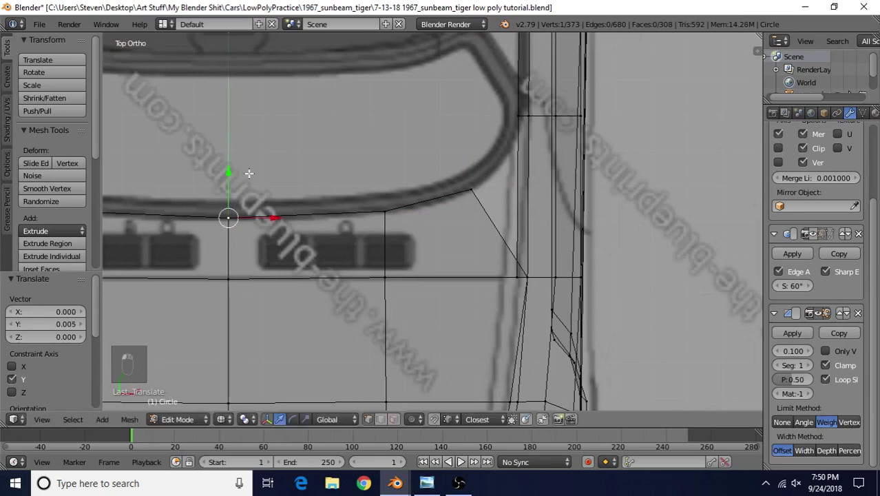
Fill a triangular face between the hood extension's outer corner, the fender corner and the side rail's new loop vertex.
scroll(427, 190, down, 1)
shift+middle_drag(439, 173, 299, 205)
key(z)
mouse_move(393, 205)
middle_down()
mouse_move(426, 150)
mouse_move(392, 211)
middle_up()
right_click(340, 181)
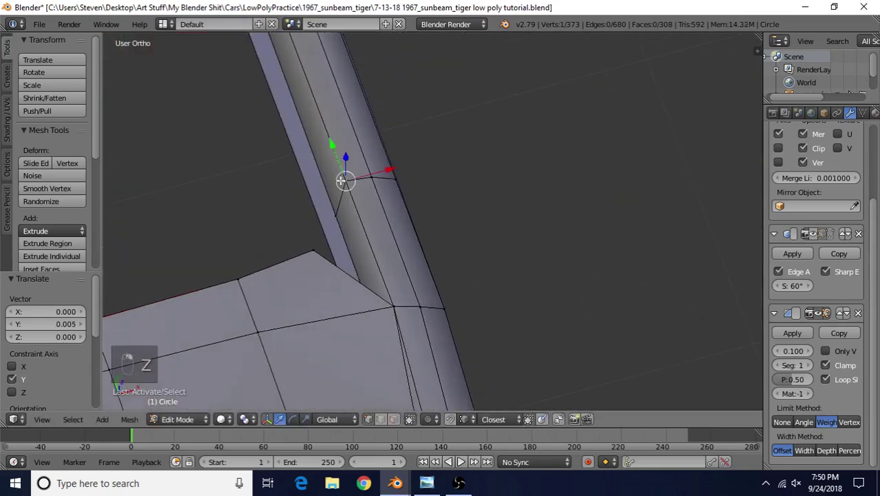
shift+right_click(310, 252)
shift+right_click(391, 301)
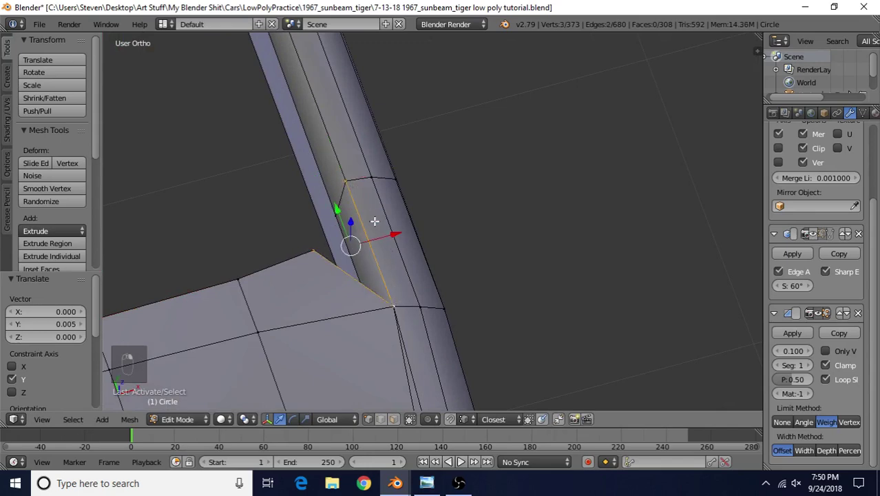
key(f)
Delete the two vertices at the front end of the cockpit's inner side panel.
middle_drag(317, 239, 413, 260)
right_click(393, 282)
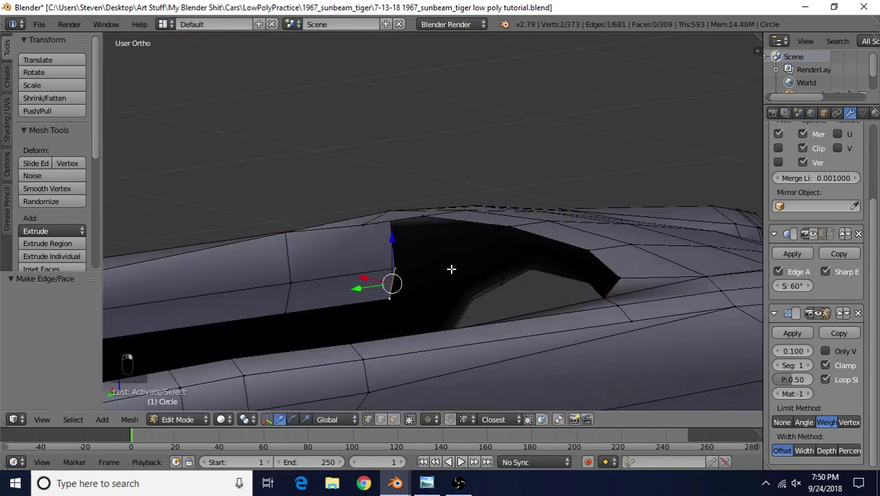
key(Delete)
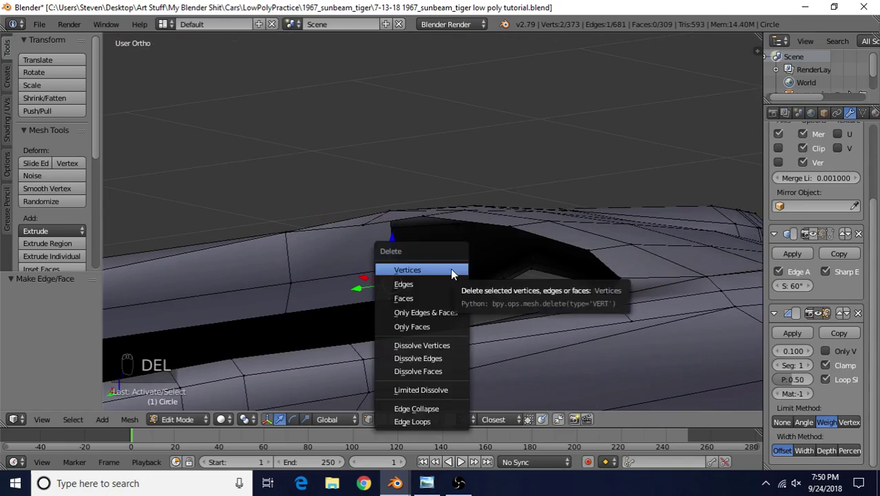
click(450, 270)
Lower the two upper vertices of the hood's cross loop ahead of the windshield about 0.047 along Z to match the side blueprint.
middle_drag(304, 251, 450, 294)
key(KP_3)
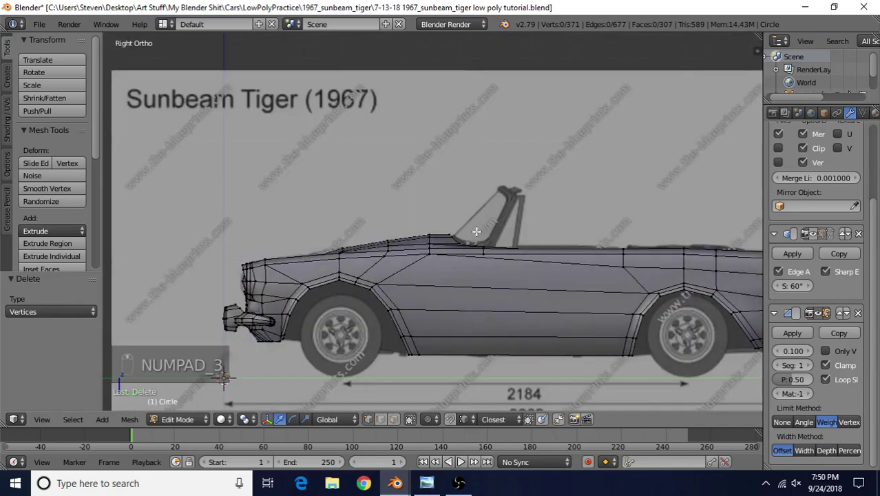
scroll(475, 232, up, 6)
mouse_move(412, 251)
shift+middle_down()
mouse_move(436, 181)
mouse_move(415, 181)
shift+middle_up()
scroll(416, 237, up, 1)
key(z)
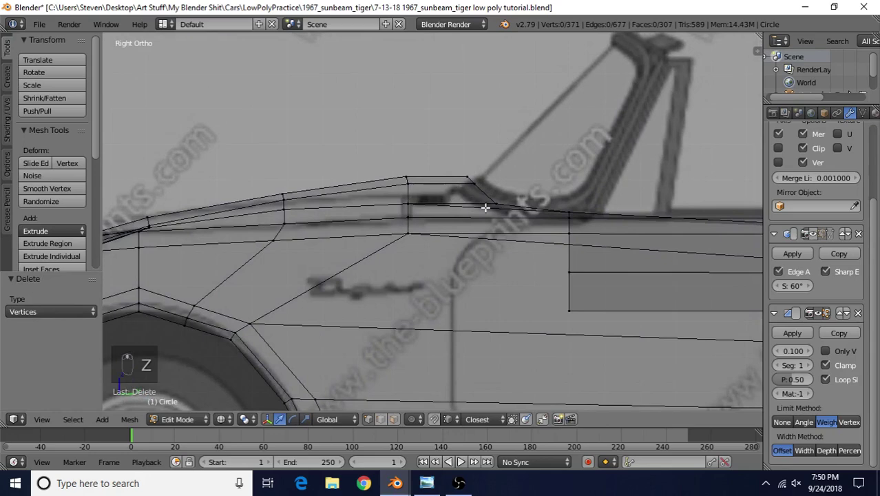
scroll(411, 238, down, 1)
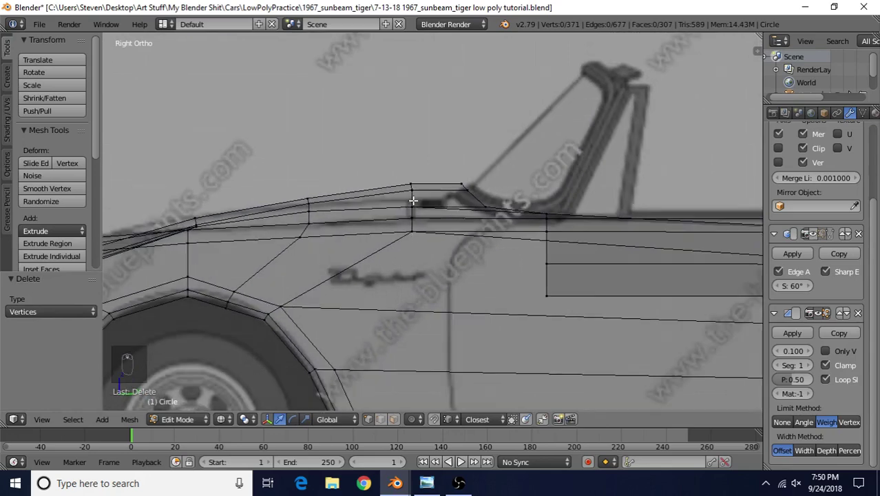
shift+middle_drag(412, 201, 430, 197)
scroll(423, 206, up, 2)
right_click(427, 165)
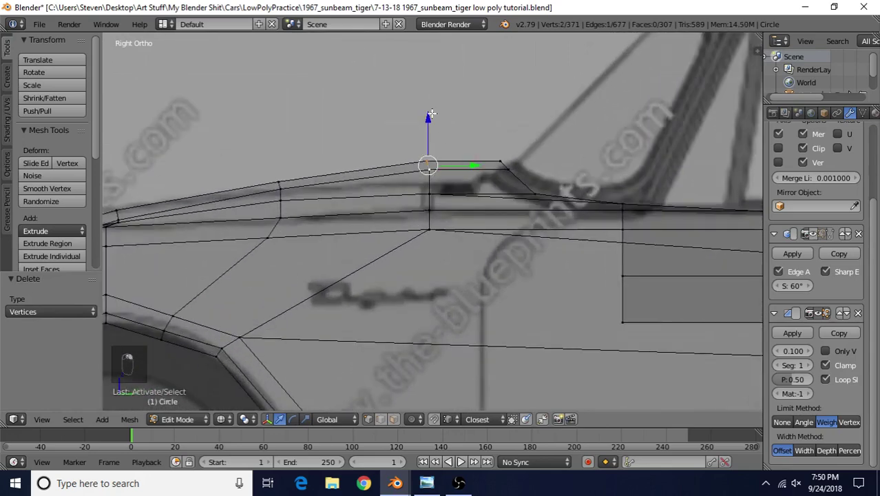
drag(431, 113, 424, 137)
shift+middle_drag(461, 212, 468, 196)
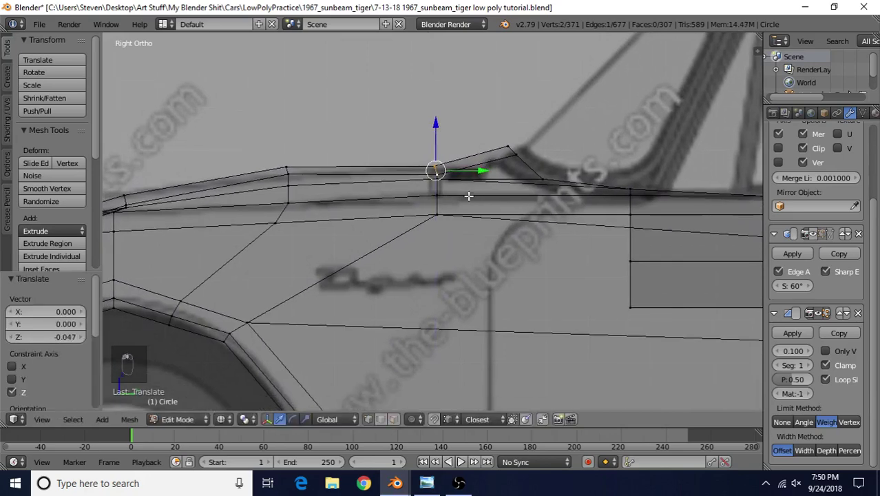
Lower the next vertex down on the same hood loop about 0.016 along Z.
scroll(469, 196, up, 3)
right_click(444, 148)
key(g)
key(z)
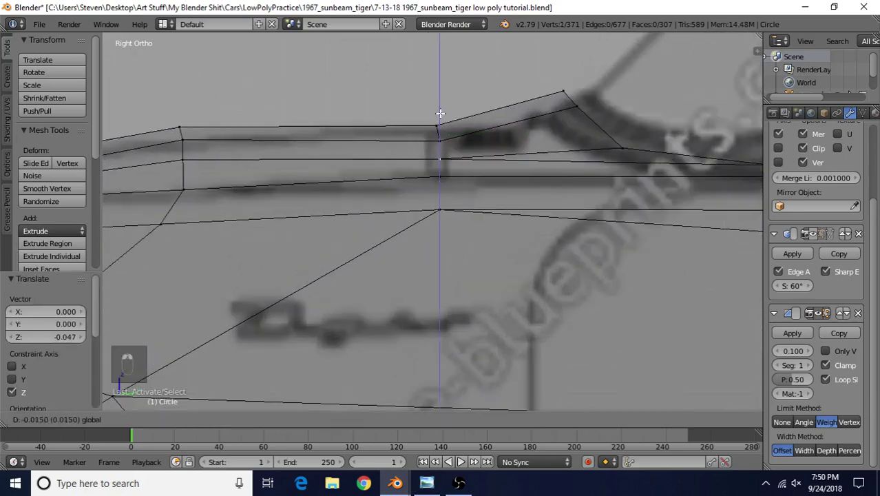
drag(440, 113, 440, 115)
Lower the loop's two upper vertices slightly to the hood line and the vertex below them about 0.004 along Z.
right_click(436, 125)
shift+right_click(437, 137)
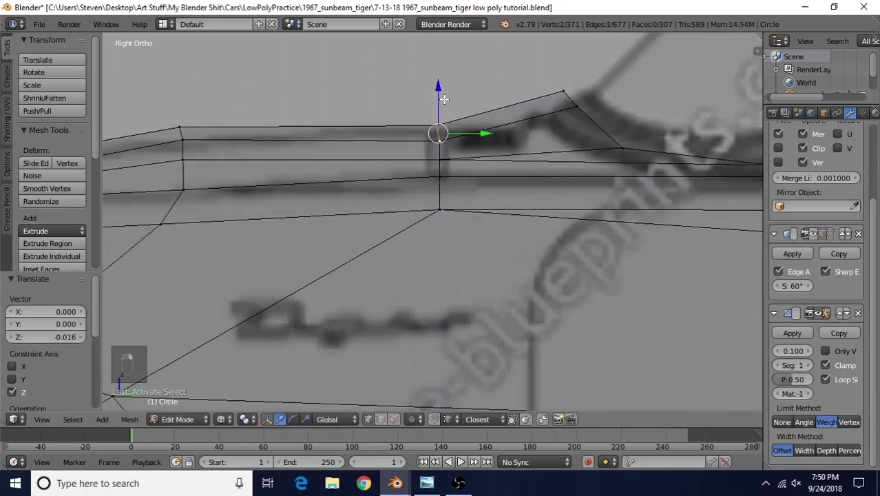
key(shift+s)
click(433, 161)
shift+middle_drag(230, 169, 436, 176)
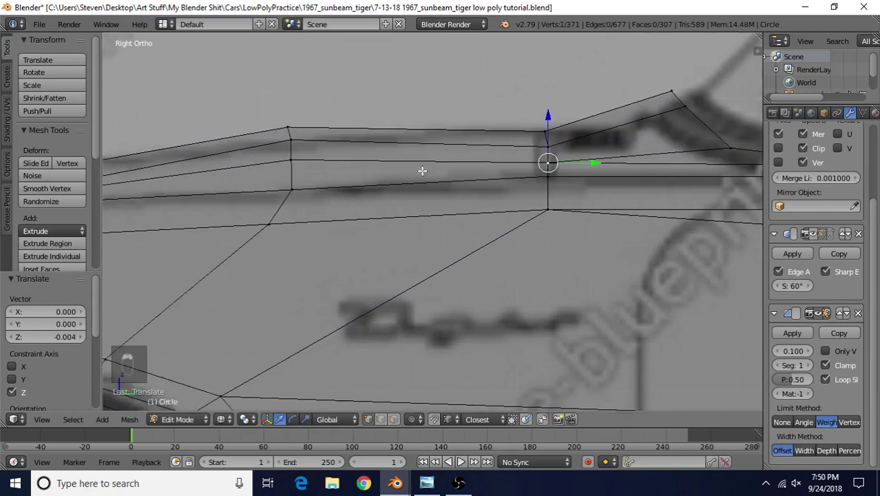
Lower the four upper vertices of the next hood loop forward about 0.018 along Z onto the blueprint line.
right_click(385, 129)
shift+right_click(385, 147)
key(b)
drag(372, 109, 417, 178)
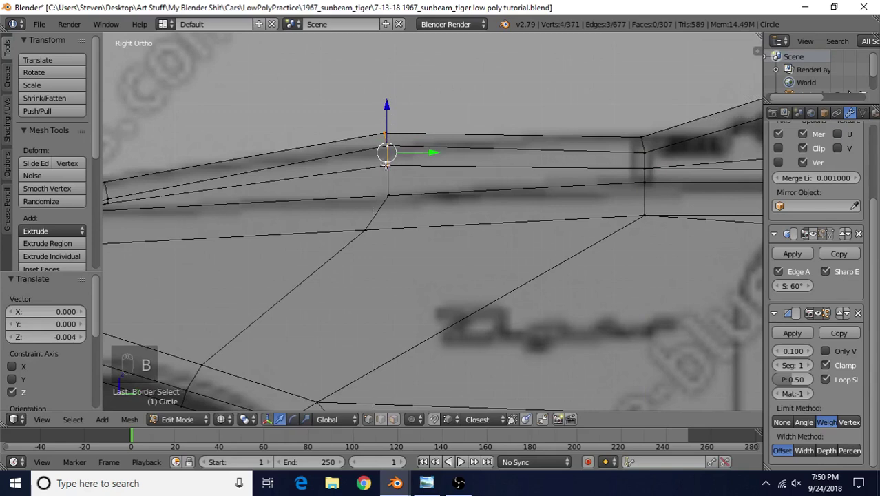
key(g)
key(z)
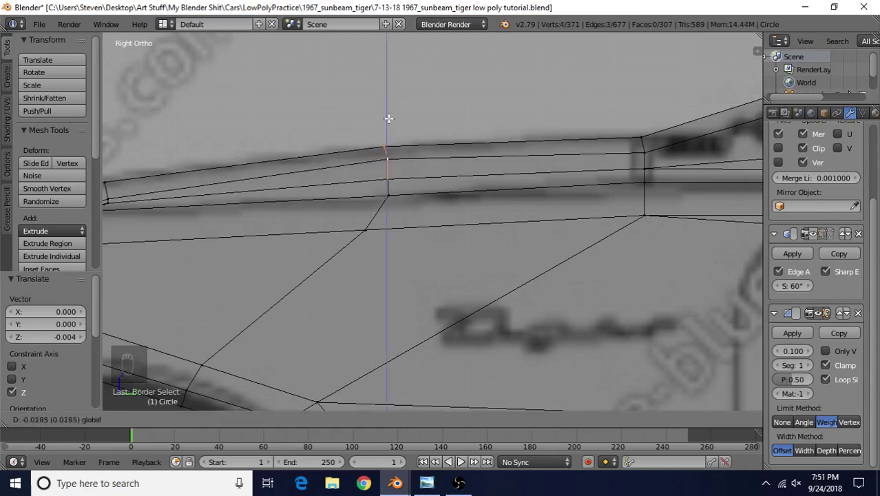
click(388, 118)
Lower the two overlapping side vertices of that forward loop about 0.002 along Z.
key(b)
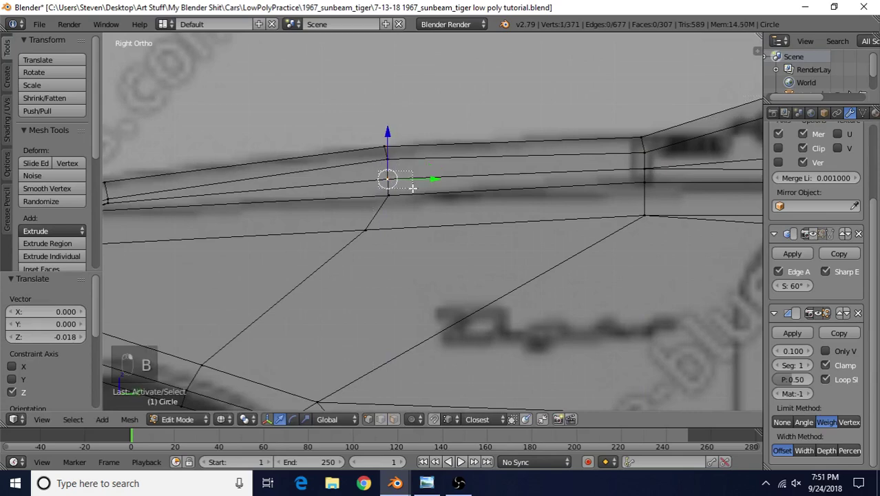
key(g)
key(z)
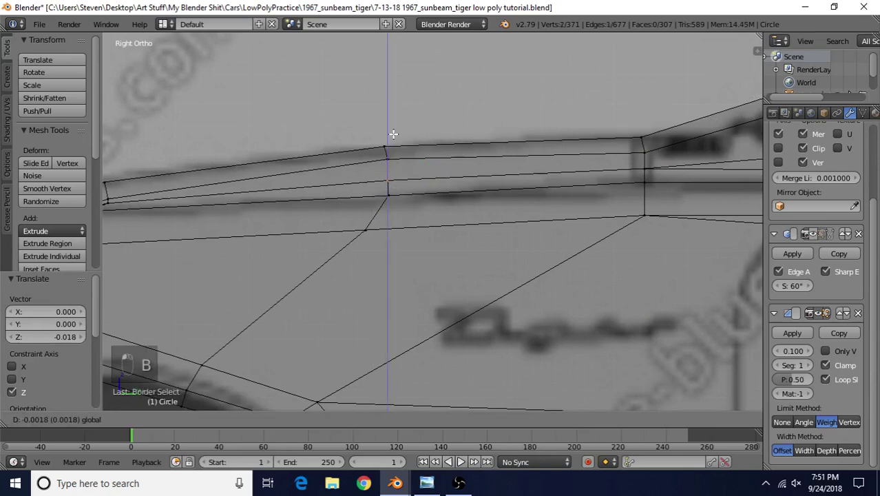
click(392, 132)
Lower the intermediate windshield-base vertex about 0.051 along Z and bring the centre vertex down to the cowl line.
mouse_move(432, 162)
shift+middle_down()
mouse_move(500, 122)
mouse_move(426, 168)
shift+middle_up()
right_click(415, 169)
drag(415, 117, 412, 154)
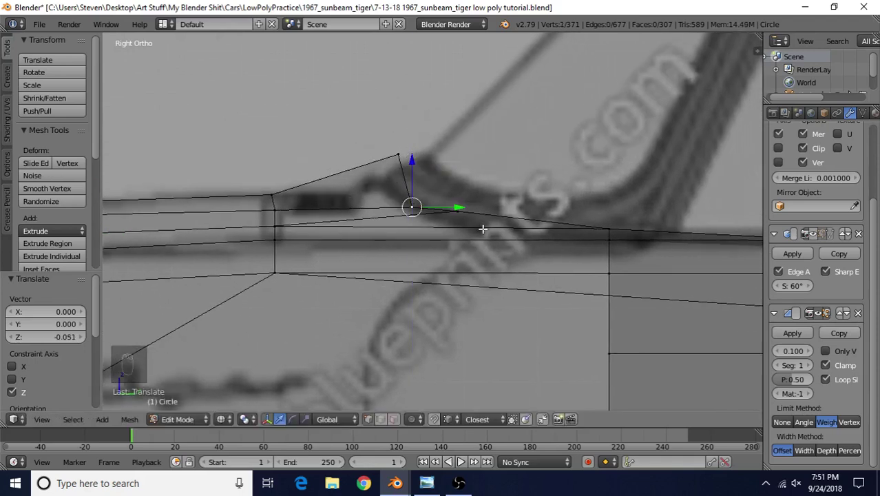
right_click(388, 144)
drag(400, 113, 412, 160)
right_click(412, 205)
click(412, 160)
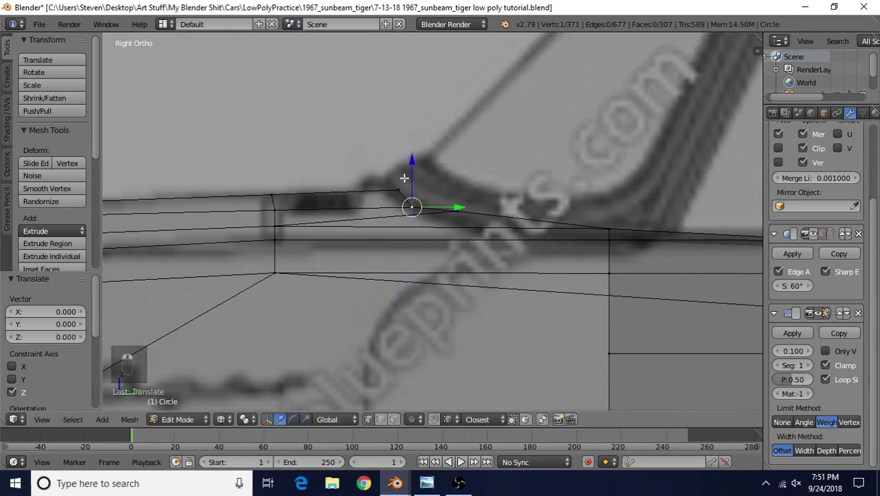
Lower the hood extension's outer corner vertex and shift its centre vertex about -0.005 along Y.
right_click(398, 189)
shift+middle_drag(502, 189, 453, 187)
right_click(407, 207)
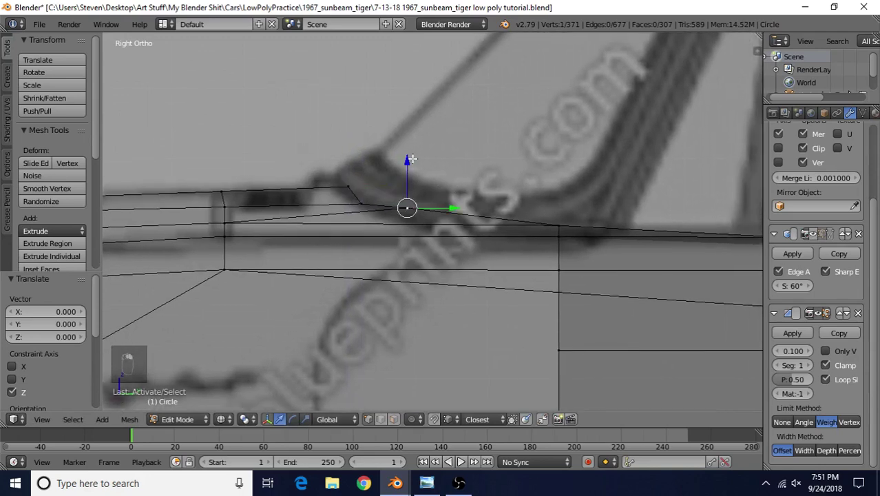
drag(407, 162, 393, 183)
right_click(358, 183)
shift+middle_drag(245, 189, 484, 217)
Shift the centreline vertices of the two hood loops ahead of the windshield about 0.005 along Y to line up with their loops.
right_click(485, 219)
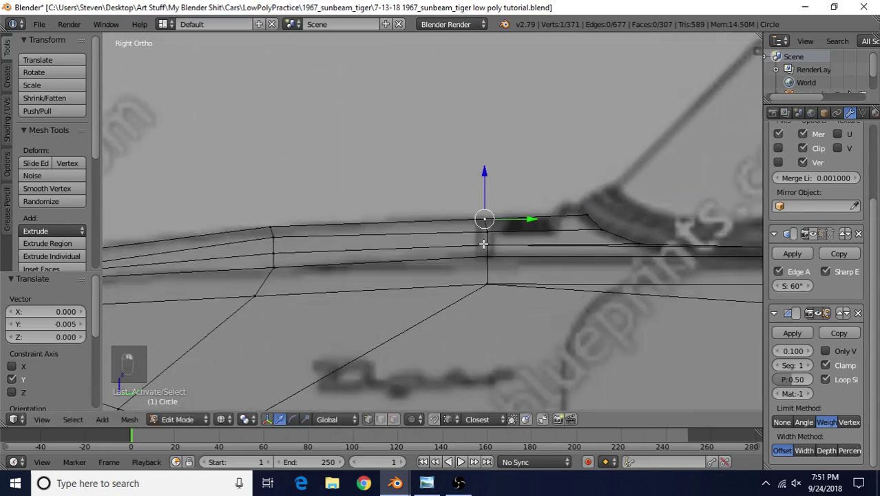
drag(526, 219, 487, 221)
shift+middle_drag(371, 206, 563, 186)
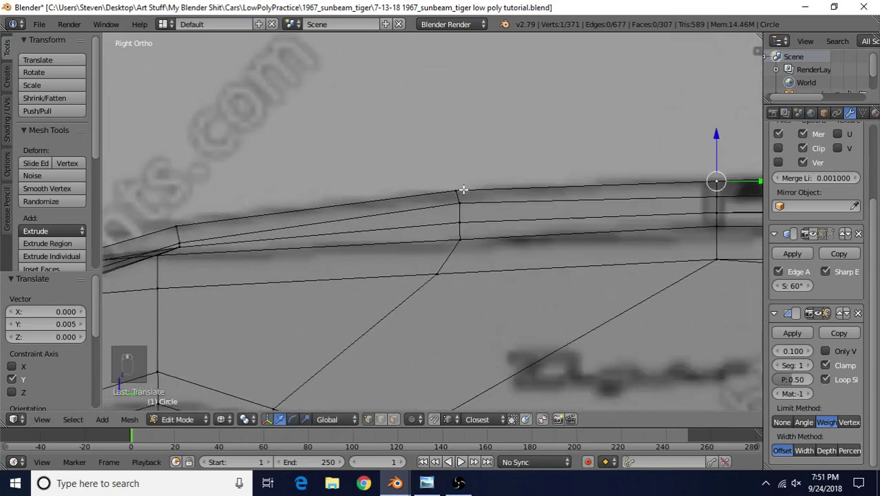
right_click(458, 191)
drag(485, 187, 466, 205)
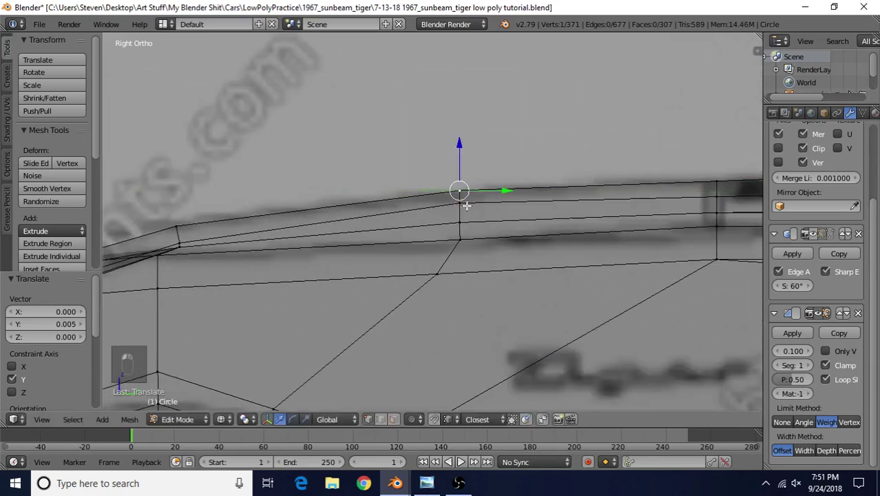
Move two inner side-rail vertices beside the rear of the cockpit inward along X by about 0.015 and 0.009.
scroll(477, 297, down, 2)
key(KP_7)
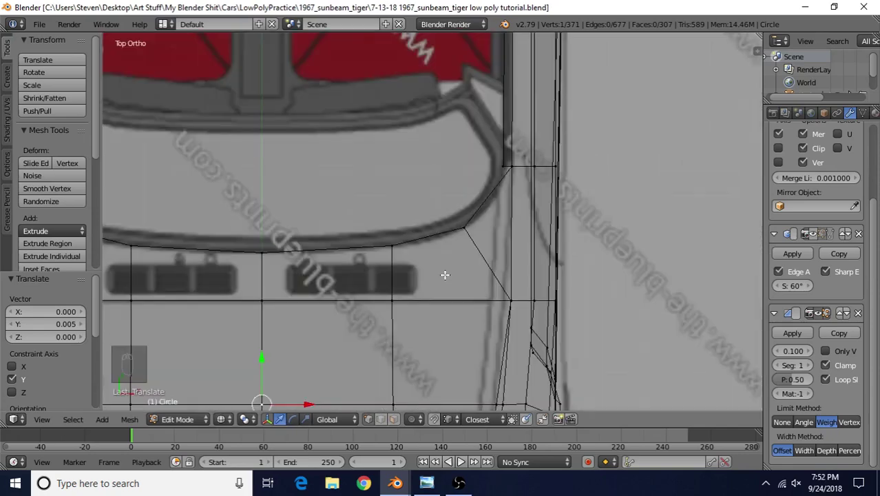
shift+middle_drag(433, 150, 387, 325)
shift+middle_drag(433, 97, 432, 334)
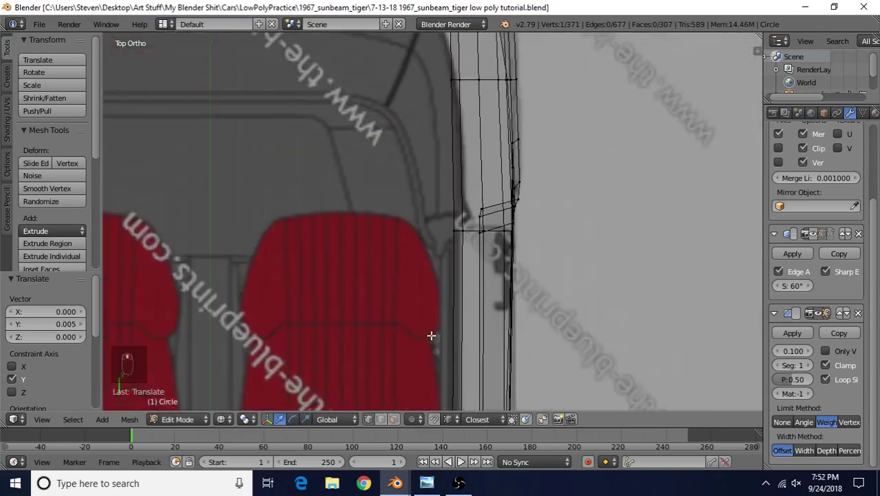
scroll(450, 232, down, 2)
scroll(451, 232, up, 5)
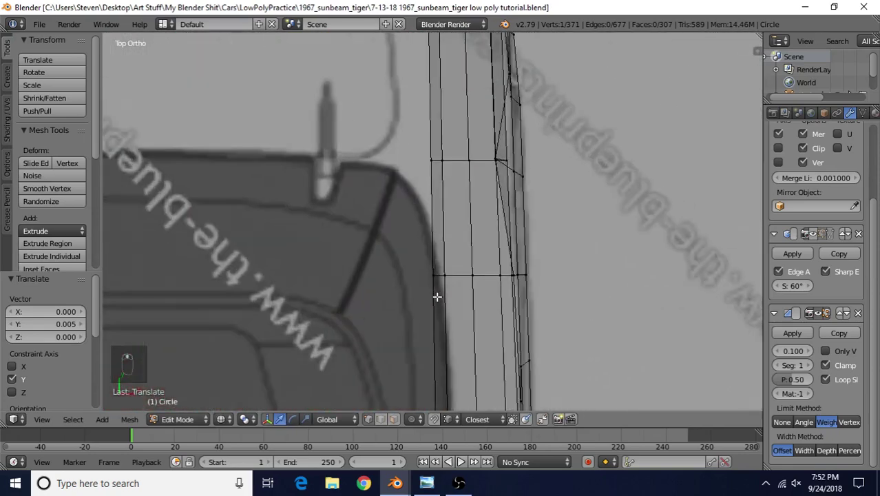
right_click(444, 274)
key(z)
mouse_move(438, 338)
middle_down()
mouse_move(463, 258)
mouse_move(516, 185)
mouse_move(508, 214)
middle_up()
scroll(508, 214, up, 2)
right_click(479, 260)
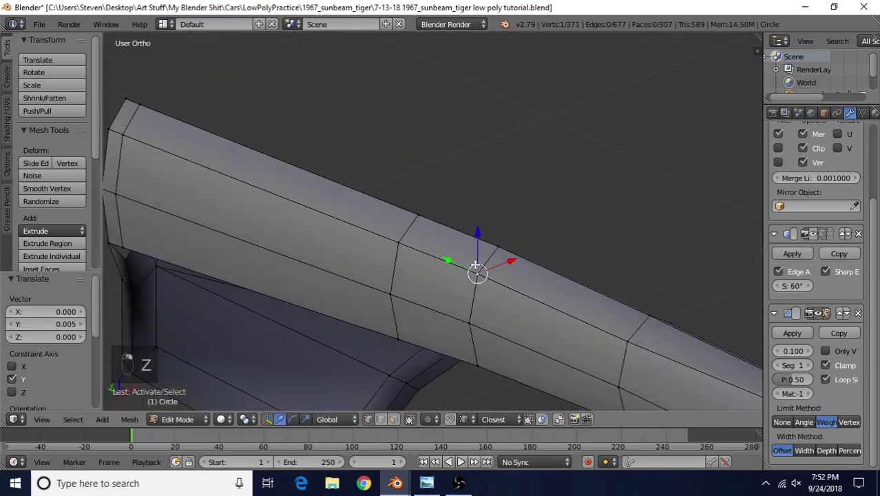
middle_drag(474, 267, 402, 291)
key(KP_7)
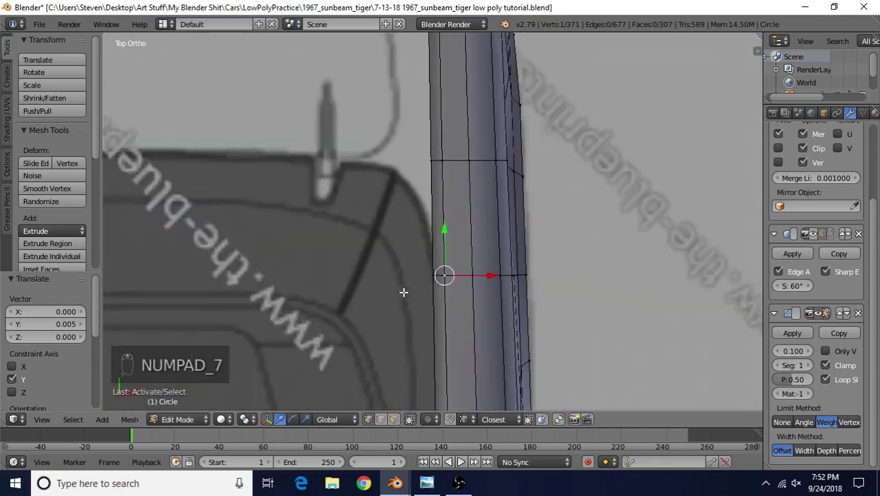
key(z)
drag(486, 276, 432, 240)
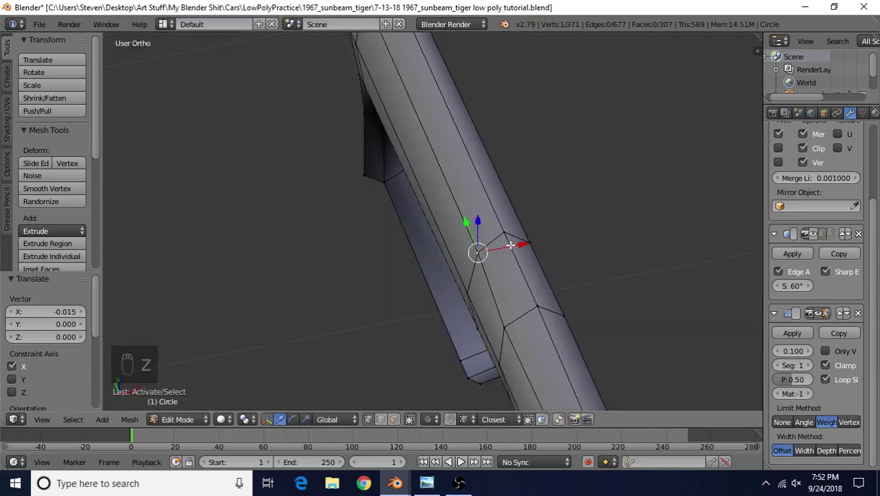
drag(521, 244, 500, 327)
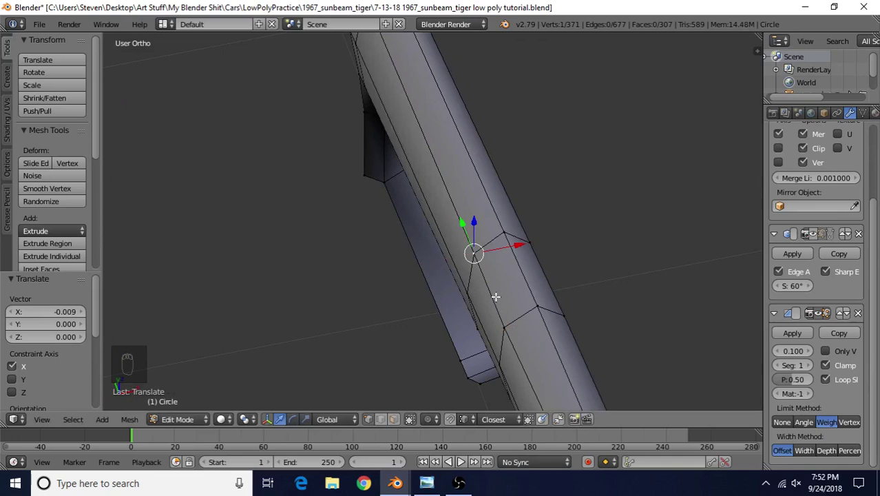
Extrude the inner side-rail vertex twice in top view to trace the rounded rear corner of the cockpit surround.
right_click(512, 321)
key(KP_7)
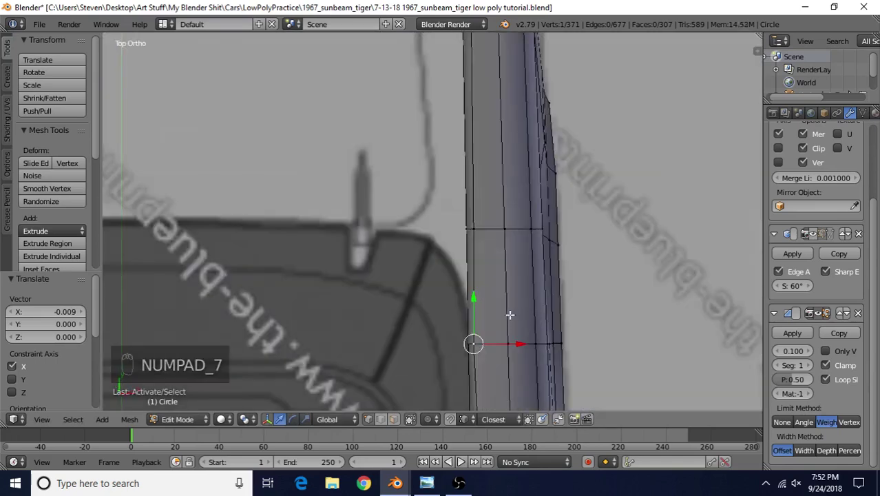
key(z)
shift+middle_drag(472, 303, 511, 292)
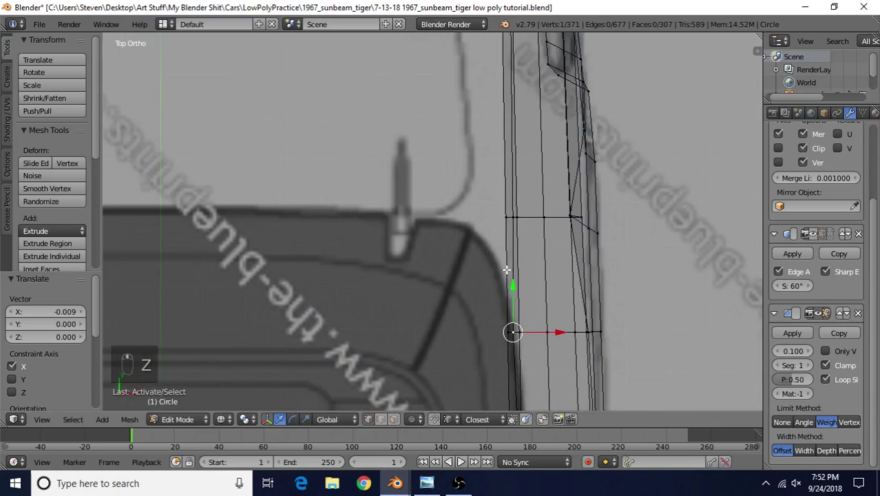
key(e)
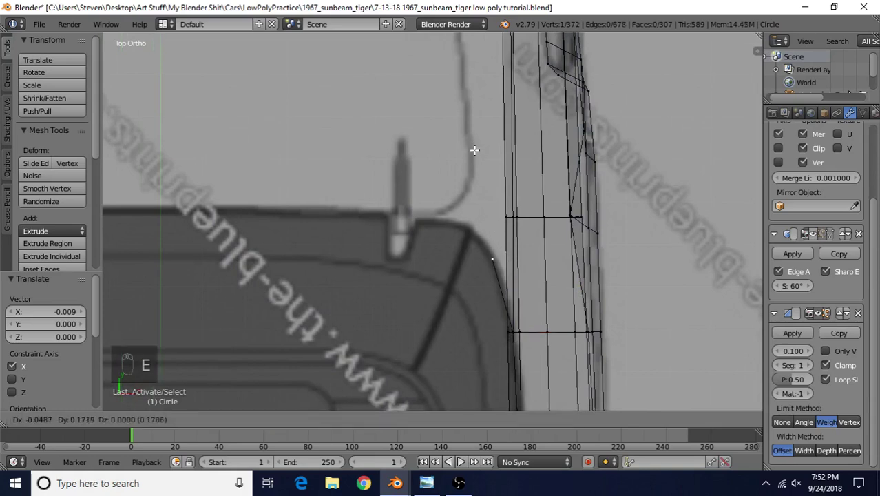
click(475, 151)
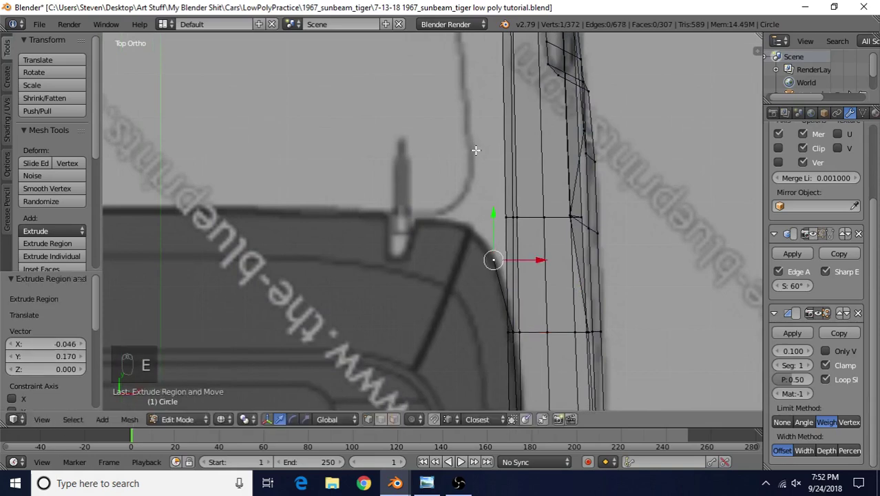
key(e)
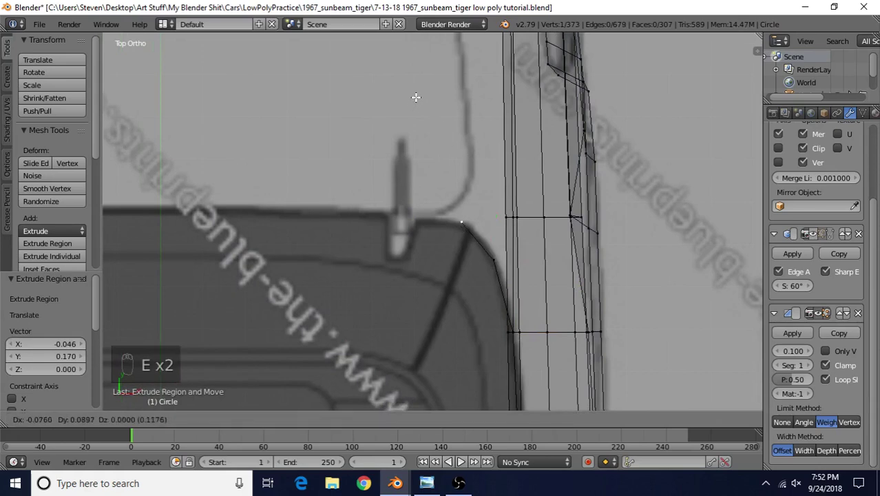
click(463, 221)
Extrude the traced corner's end vertex along the rear deck seam to the mirror centreline, about -0.779 in X and 0.030 in Y.
key(e)
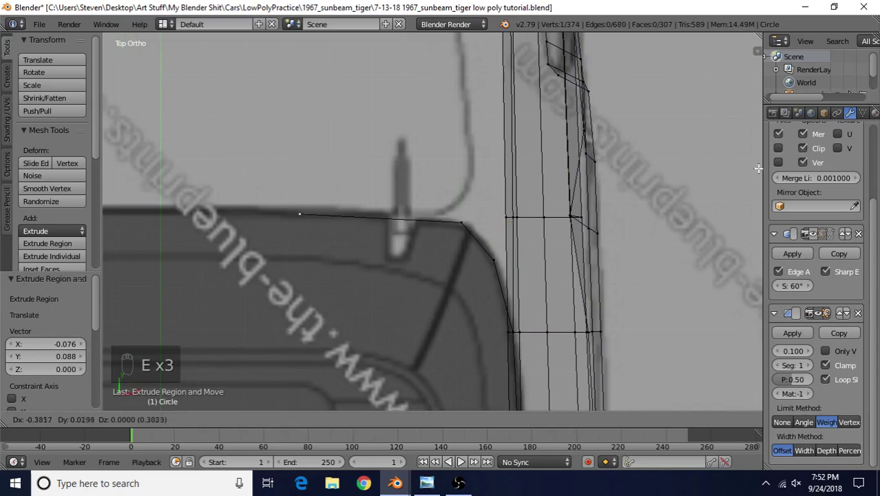
click(601, 171)
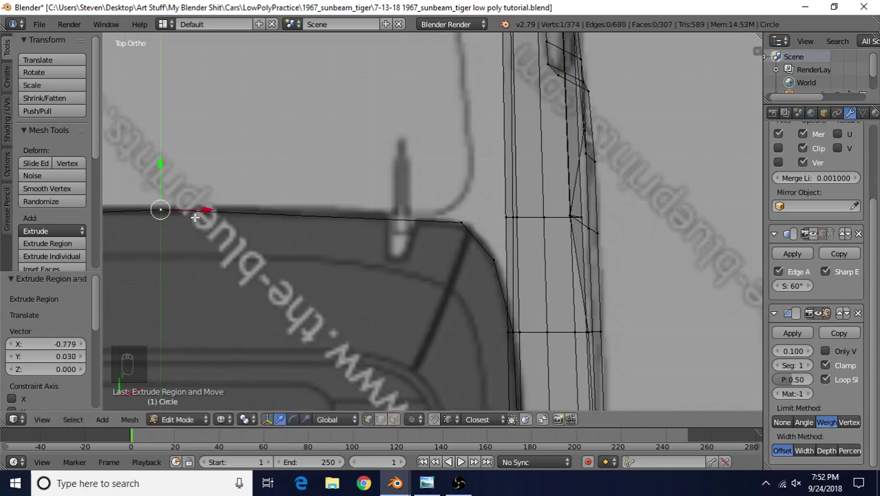
drag(159, 164, 159, 164)
right_click(494, 234)
drag(494, 219, 473, 220)
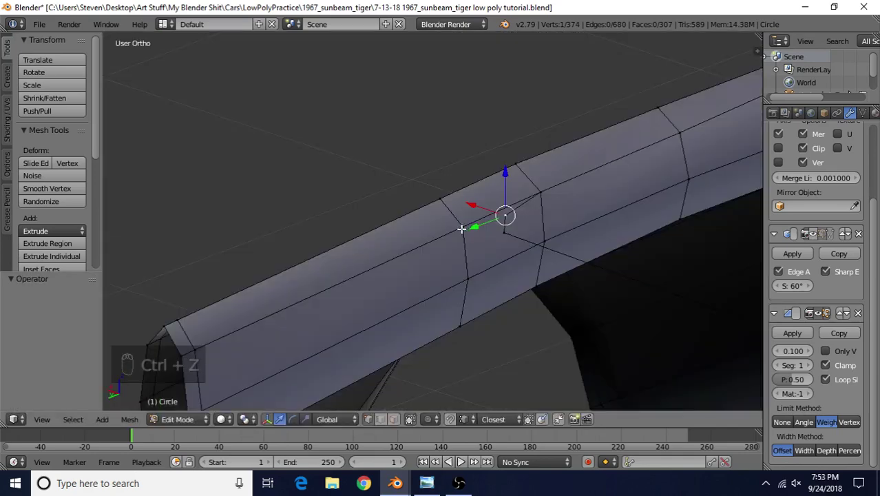
Connect the side rail's upper inner loop vertex diagonally to the lower vertex near the rail's rear end.
right_click(463, 227)
middle_drag(430, 254, 452, 195)
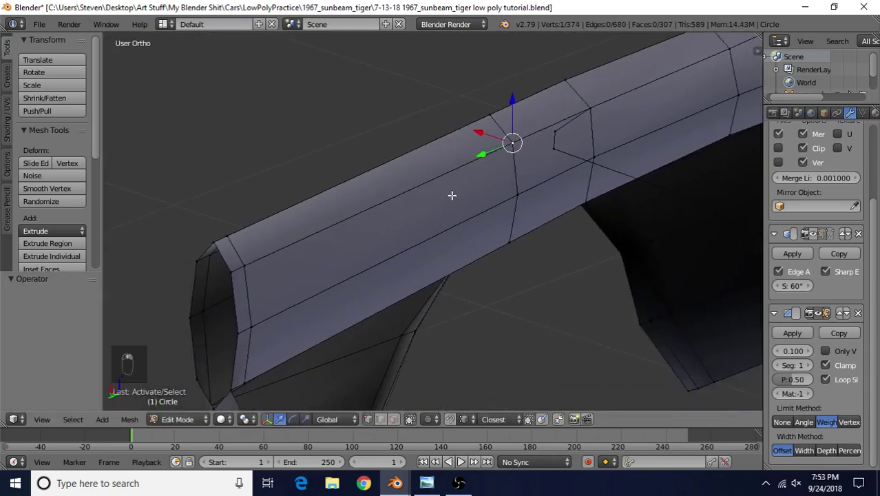
shift+right_click(260, 312)
key(j)
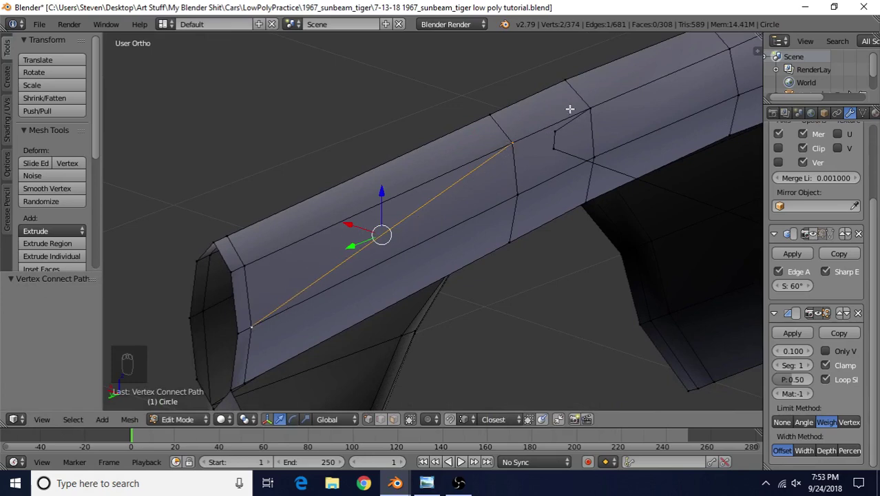
Examine the rear corner of the cockpit surround and compare it with the back angled Sunbeam Tiger photo in Windows Photo Viewer.
middle_drag(481, 253, 410, 246)
scroll(537, 318, down, 2)
middle_drag(463, 271, 509, 325)
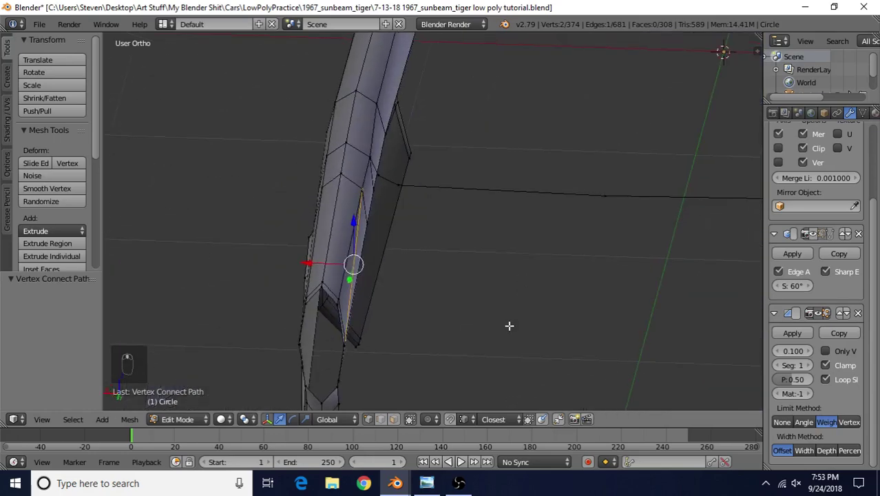
click(427, 483)
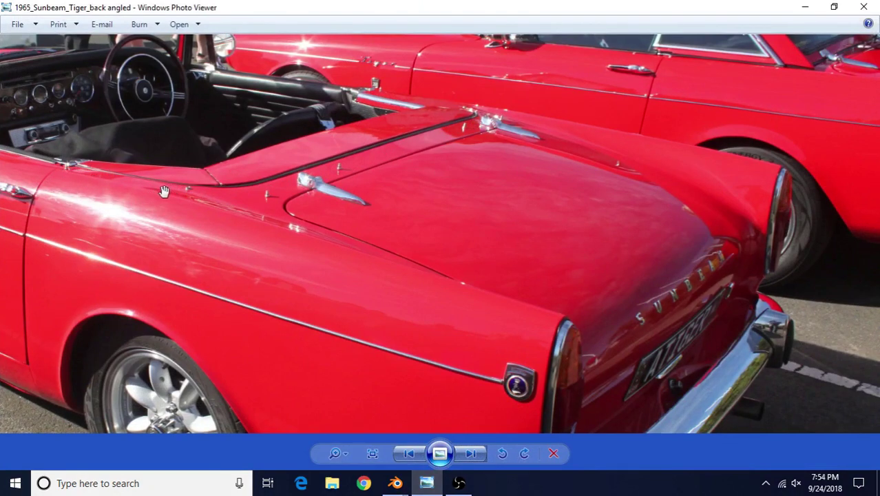
drag(163, 191, 167, 192)
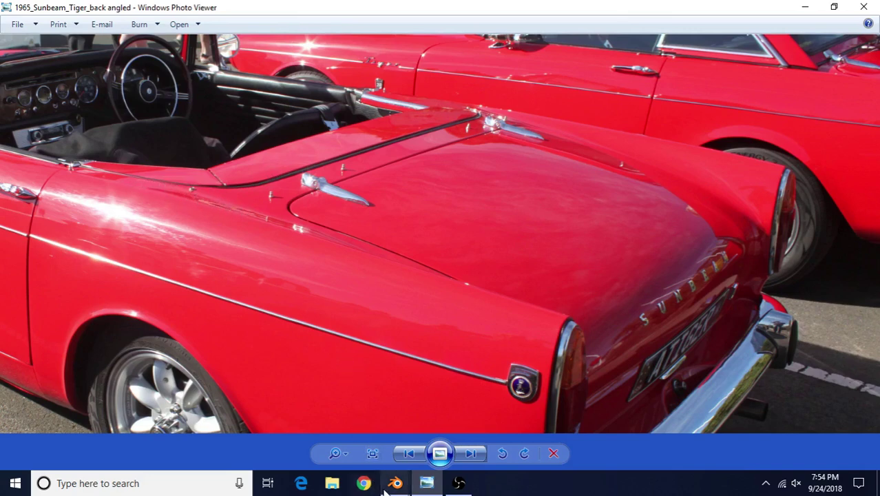
mouse_move(396, 483)
click(435, 444)
Back in Blender, raise the side rail's upper inner vertex just ahead of the rear deck corner by 0.045 along Z.
middle_drag(377, 226, 328, 244)
right_click(452, 173)
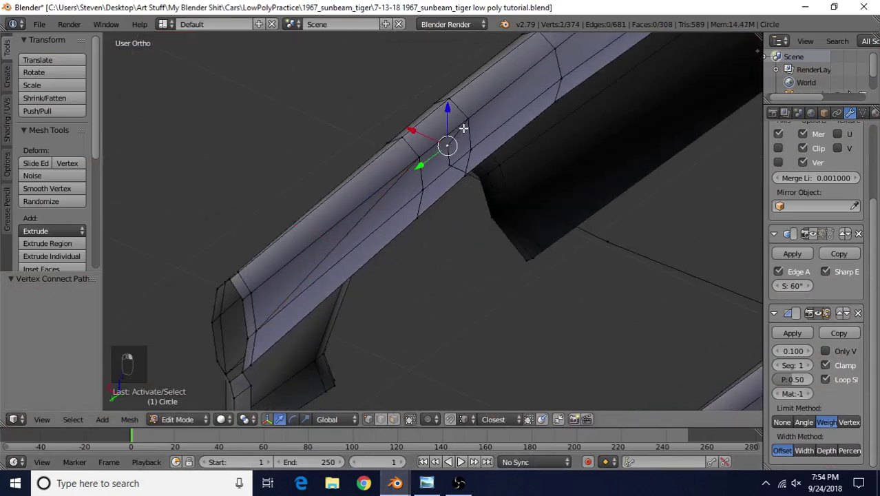
right_click(469, 119)
middle_drag(452, 108, 374, 208)
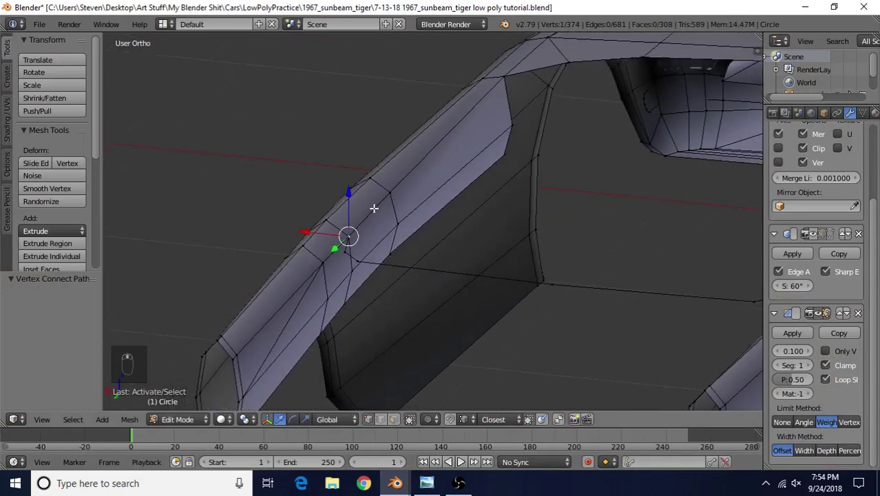
middle_drag(322, 218, 420, 171)
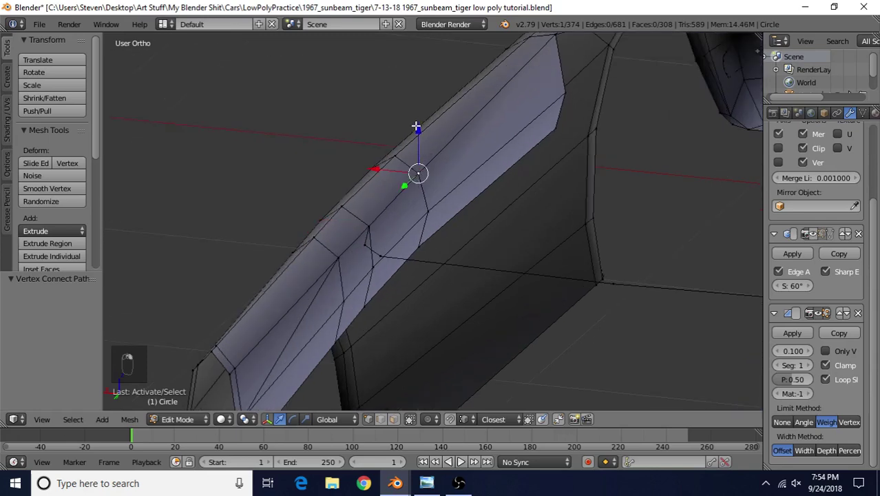
drag(416, 127, 424, 159)
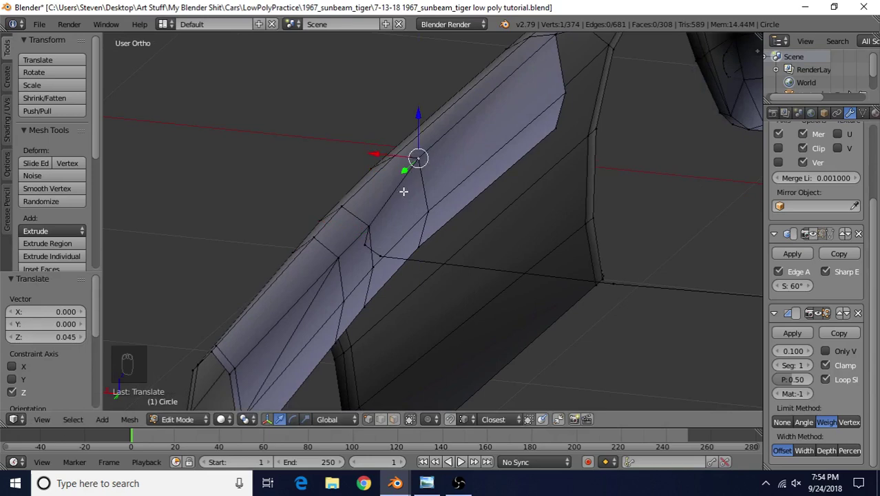
Raise the rail's corner vertex and the three traced rear deck edge vertices together by 0.037 along Z.
right_click(379, 223)
shift+middle_drag(385, 205, 433, 171)
mouse_move(467, 219)
shift+middle_down()
mouse_move(383, 233)
mouse_move(475, 222)
shift+middle_up()
shift+right_click(325, 225)
shift+right_click(340, 231)
shift+right_click(581, 260)
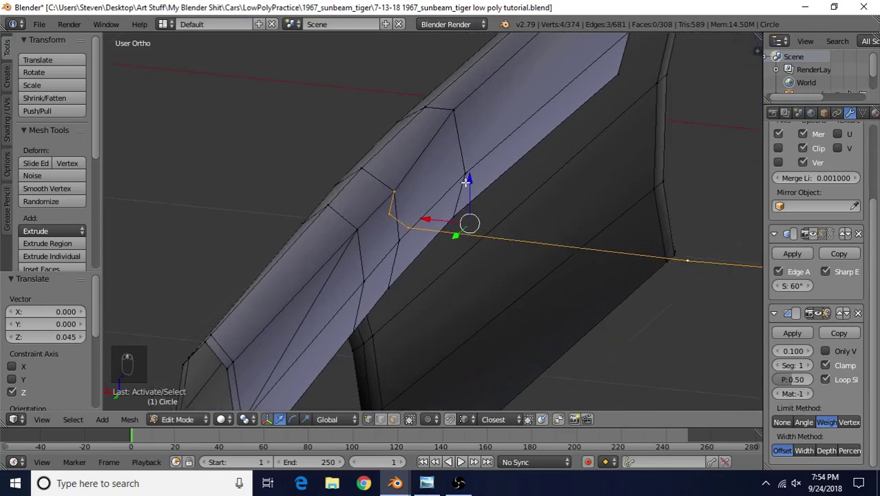
drag(466, 181, 471, 161)
middle_drag(472, 161, 432, 169)
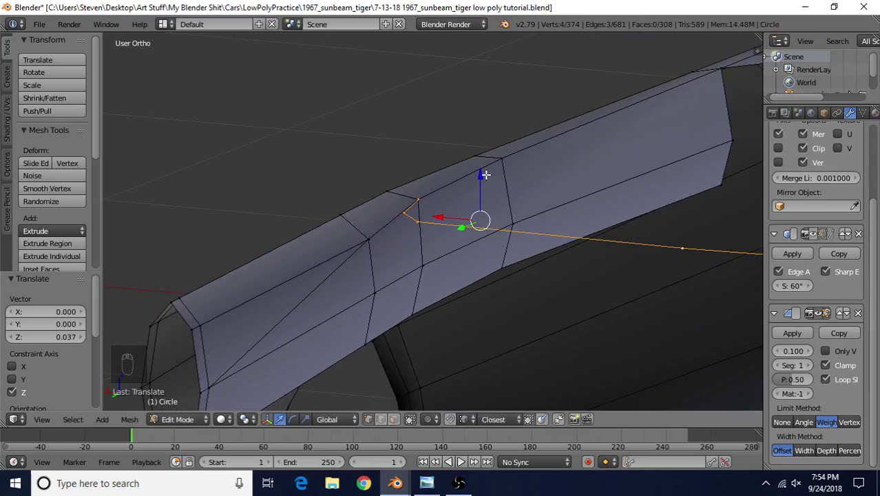
Try raising the rear deck edge vertices another 0.013 along Z and lowering them by 0.014.
drag(485, 175, 386, 195)
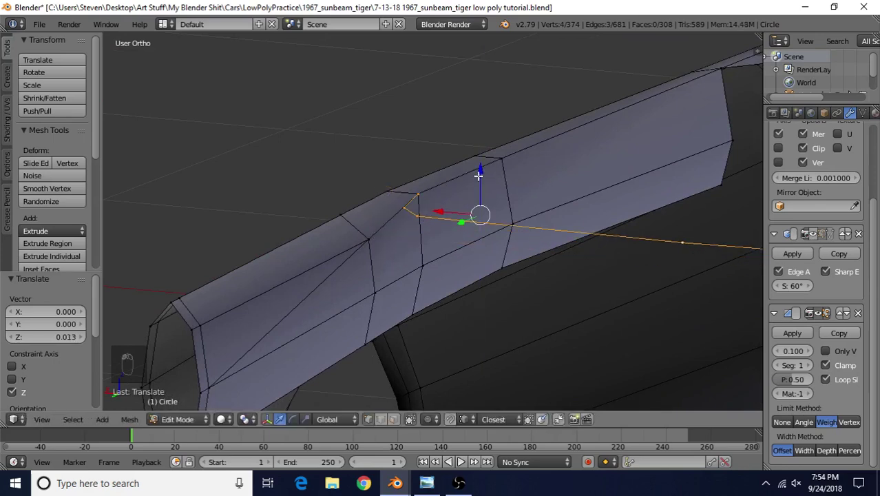
drag(478, 176, 394, 184)
drag(481, 167, 484, 173)
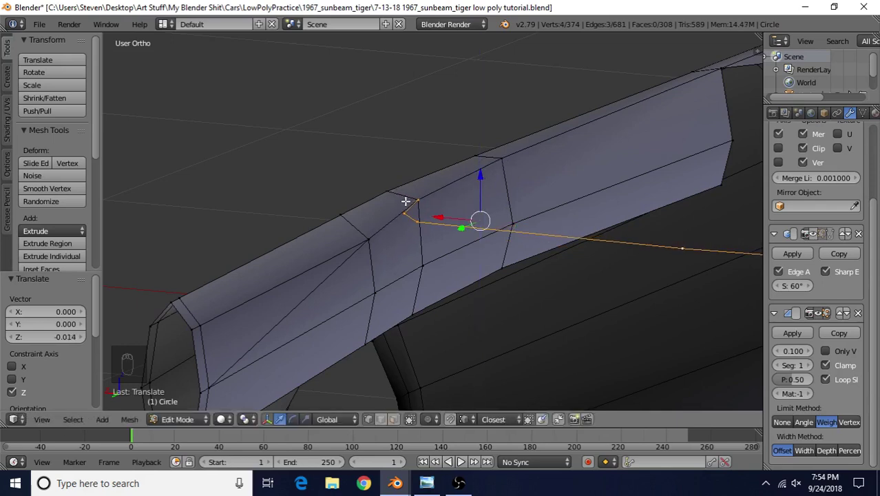
Check the rear deck corner against the top-view blueprint and the back angled reference photo.
middle_drag(440, 235, 505, 179)
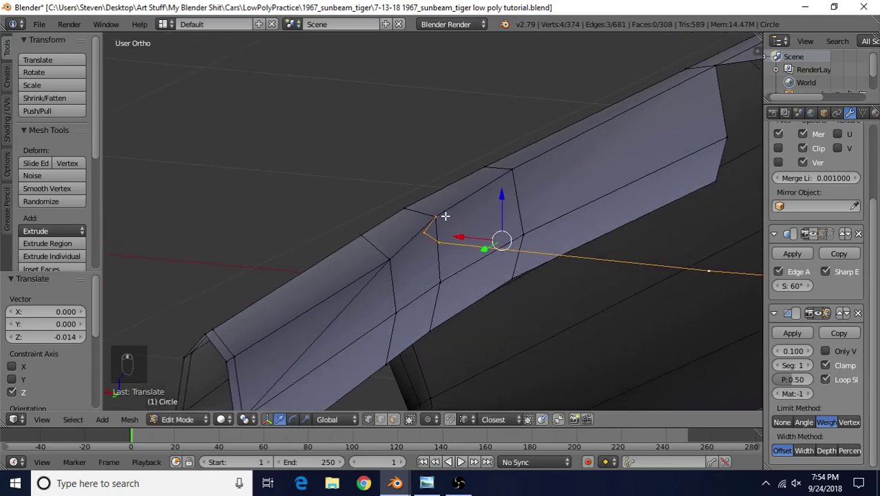
middle_drag(432, 217, 455, 227)
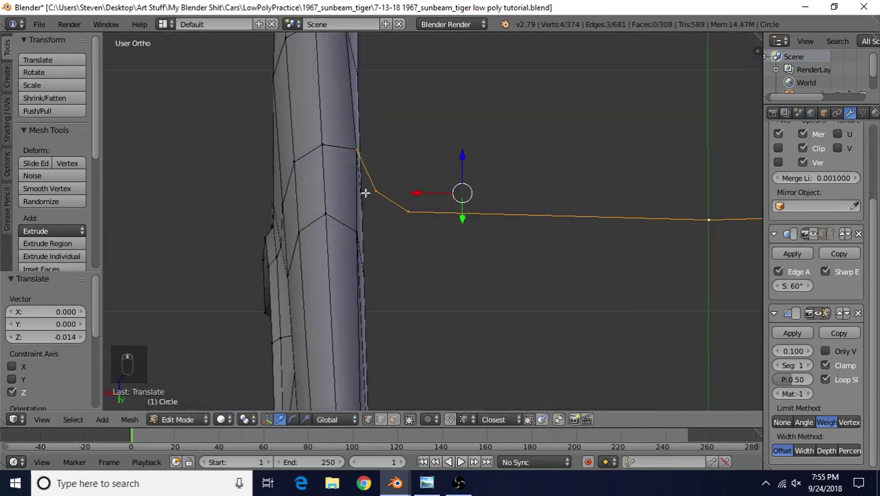
key(KP_7)
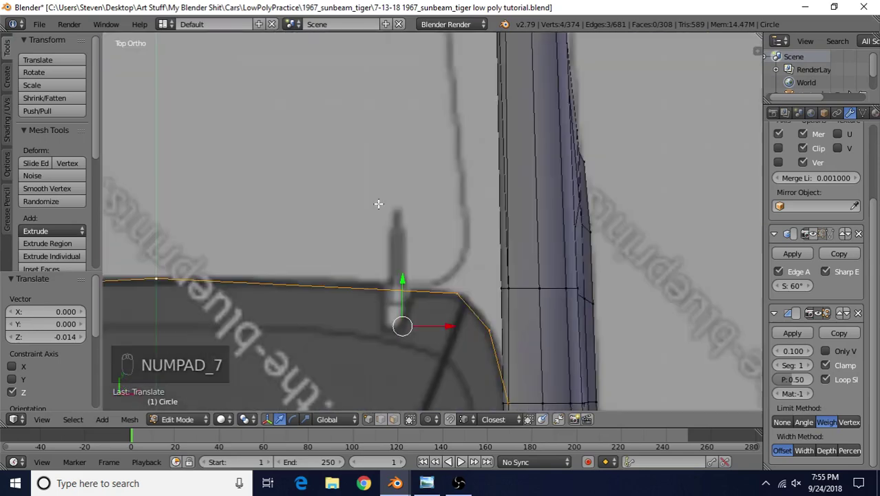
shift+middle_drag(415, 316, 428, 262)
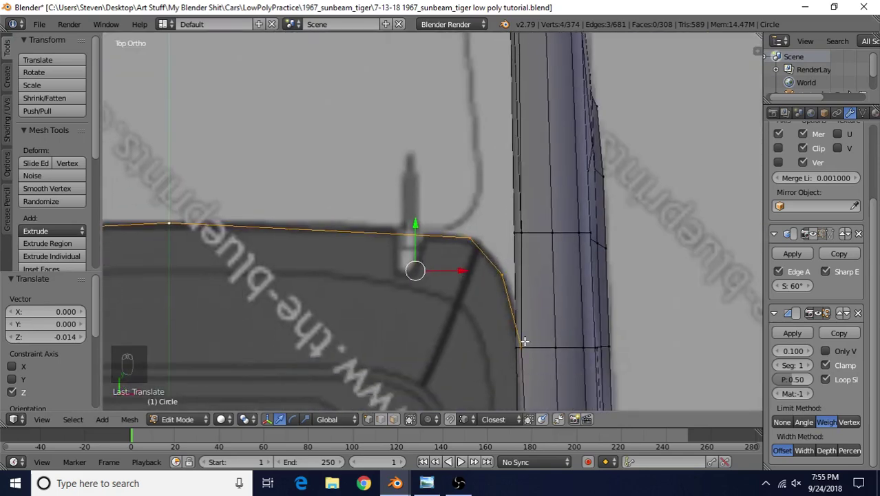
click(426, 482)
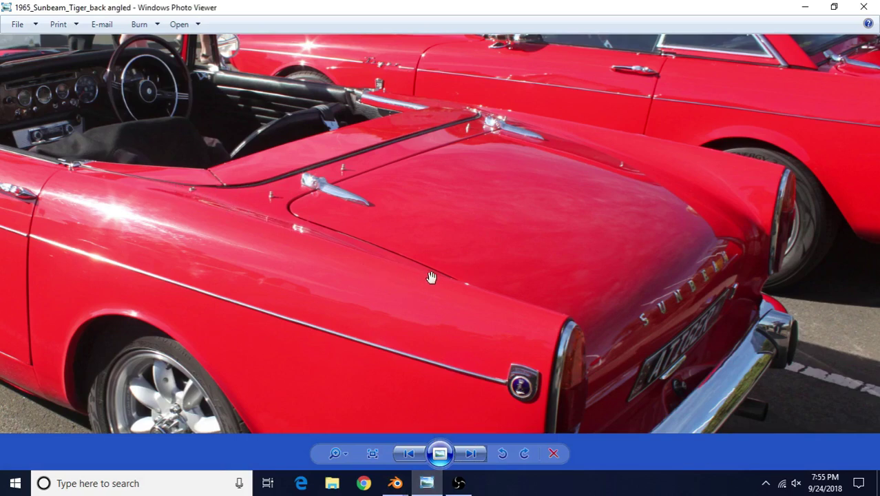
mouse_move(395, 483)
click(444, 462)
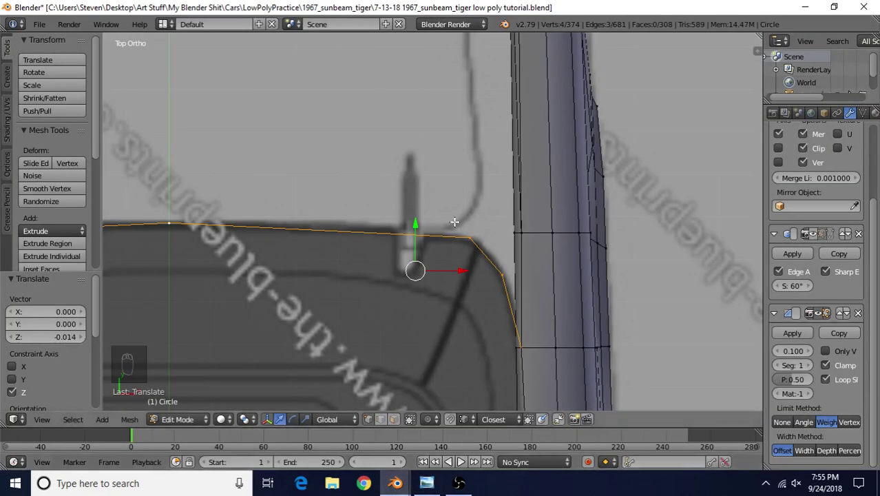
Raise the side rail's upper inner vertex just behind the deck corner, where the diagonal edge starts, by 0.008 along Z.
middle_drag(454, 262, 477, 187)
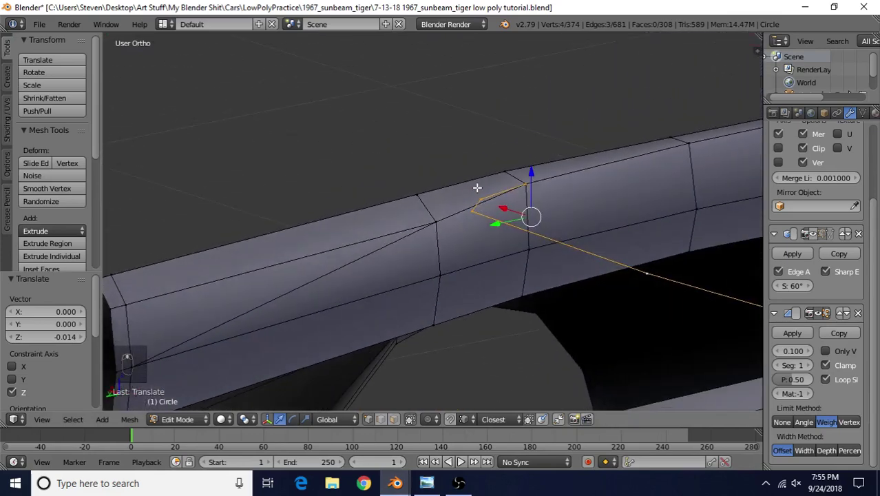
right_click(421, 221)
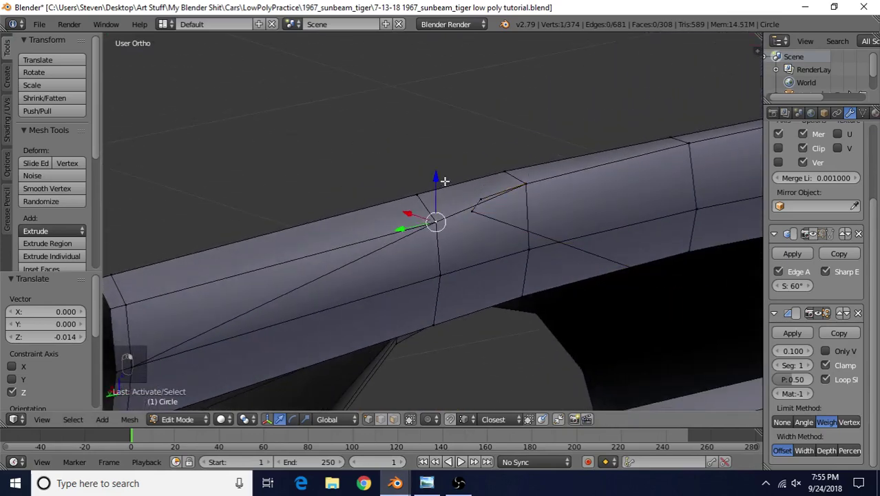
drag(444, 180, 438, 177)
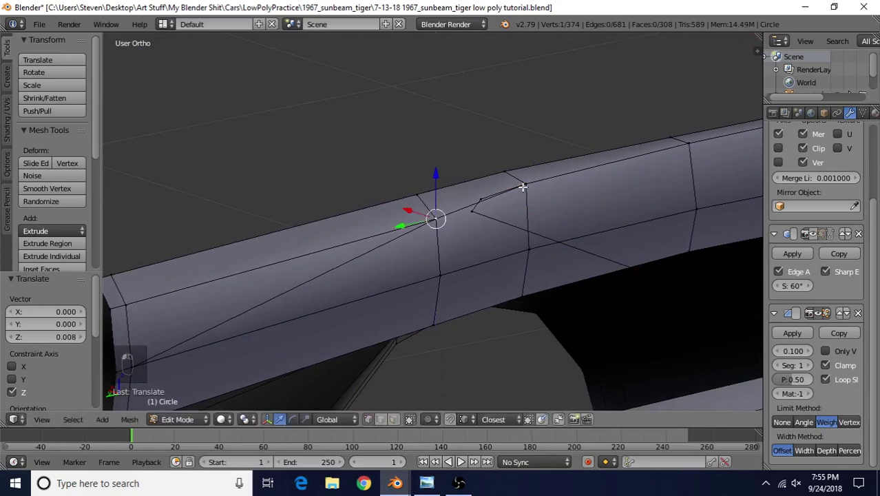
Study the rear deck, trunk and fender shapes in the back angled photo and compare them with the model's rear side rail.
click(426, 483)
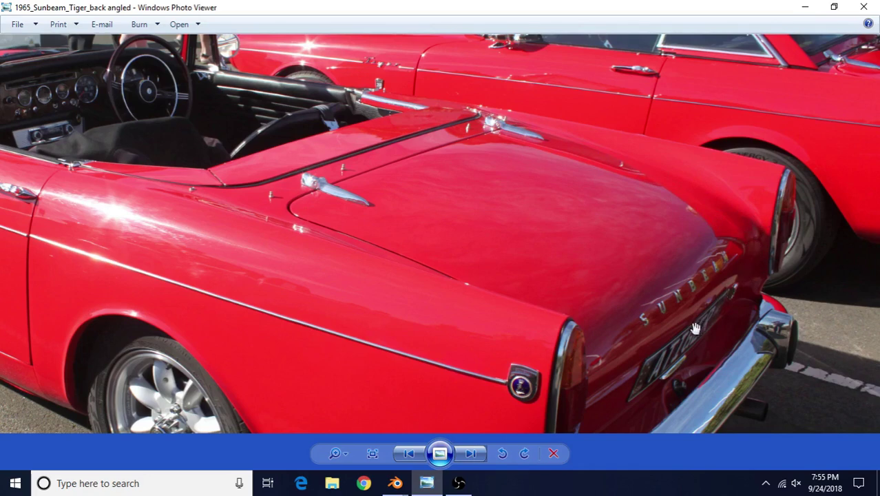
drag(712, 250, 709, 257)
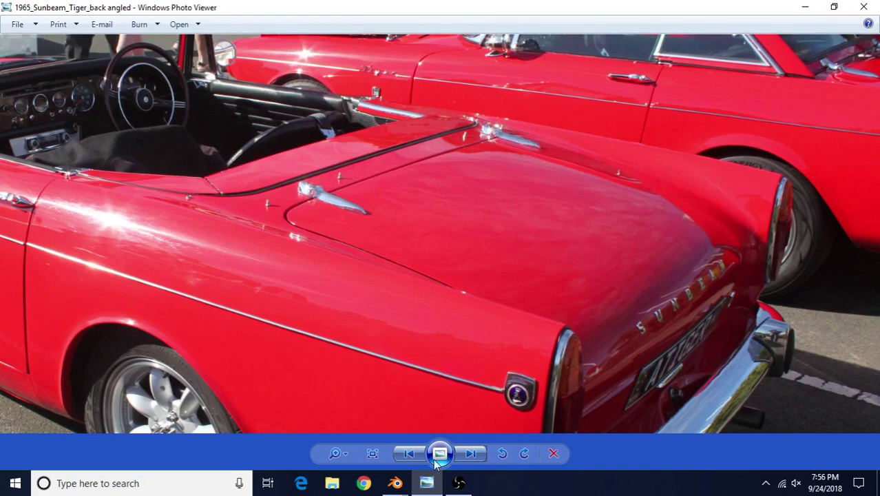
click(393, 480)
click(412, 442)
scroll(247, 258, down, 2)
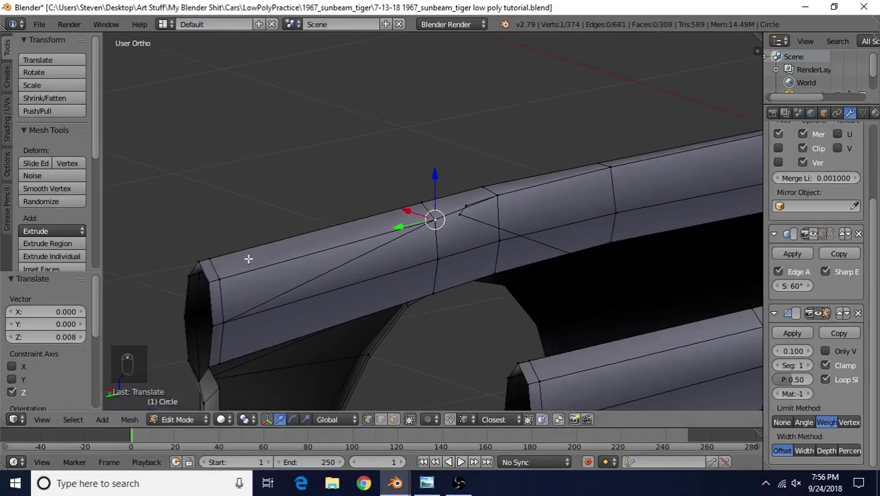
shift+middle_drag(413, 247, 524, 179)
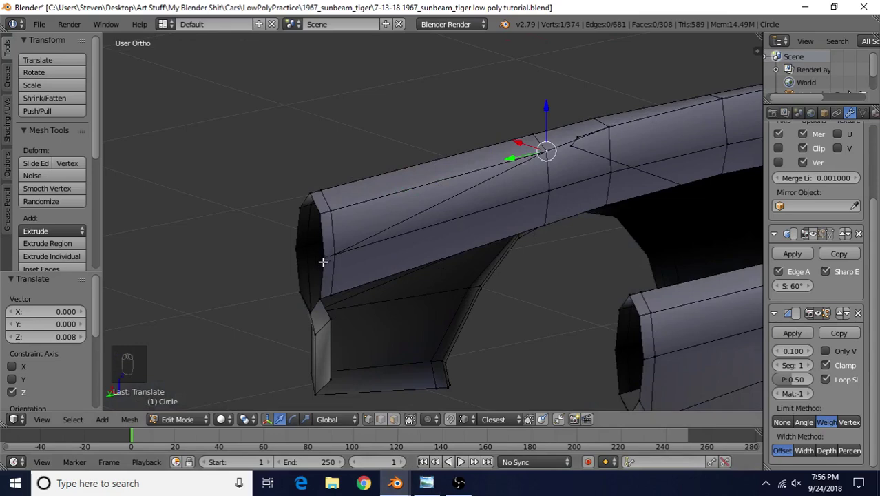
click(426, 483)
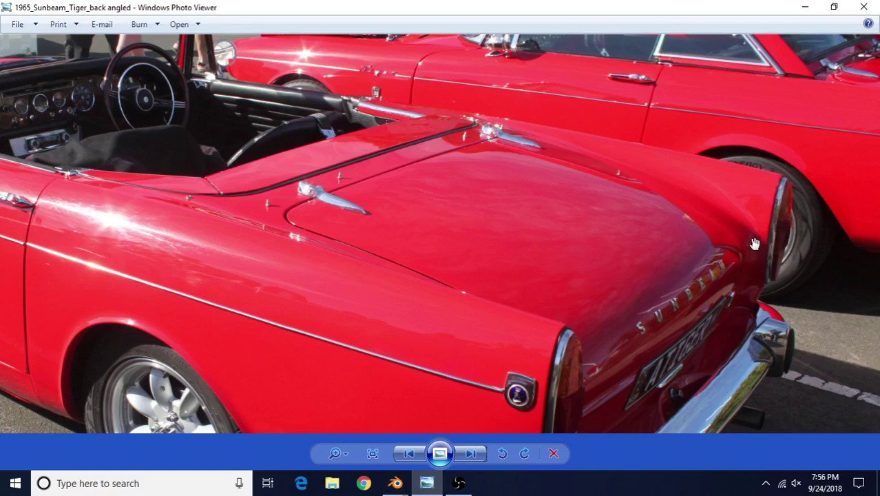
mouse_move(395, 482)
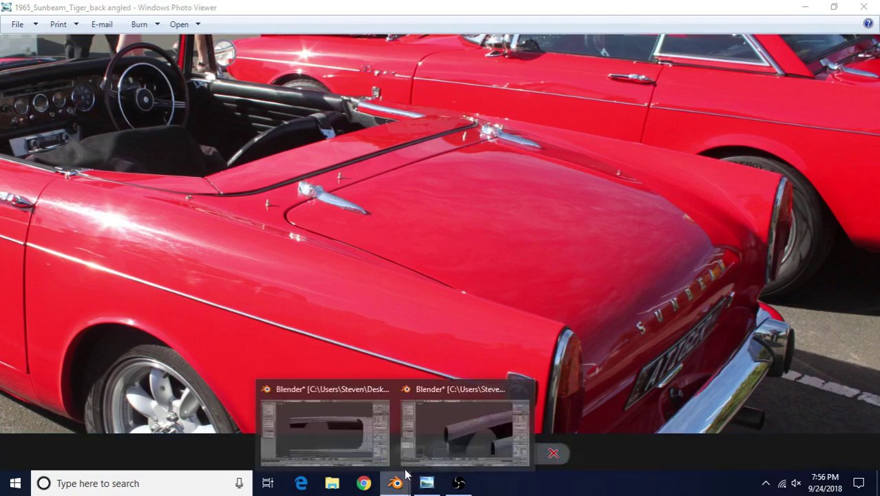
click(324, 423)
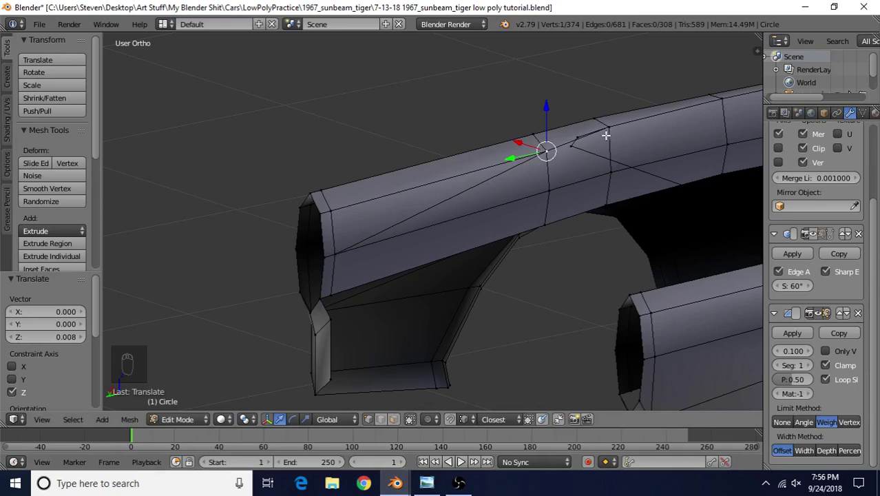
Compare the body's side profile with the 1965 Sunbeam Tiger side view photo and the back angled photo.
middle_drag(497, 253, 442, 203)
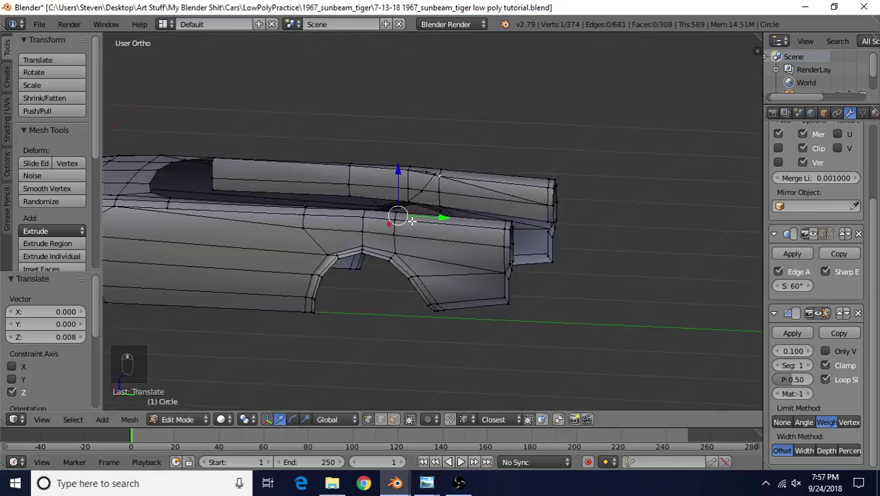
shift+middle_drag(189, 183, 477, 177)
scroll(403, 218, up, 4)
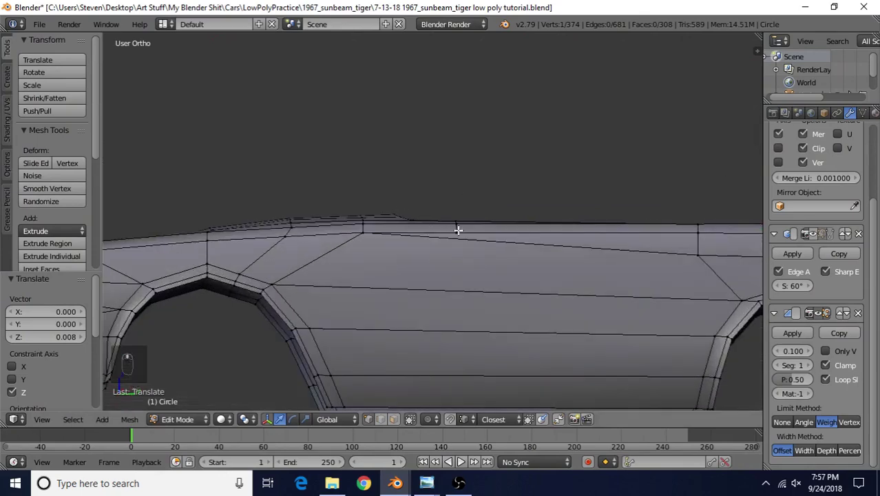
mouse_move(426, 483)
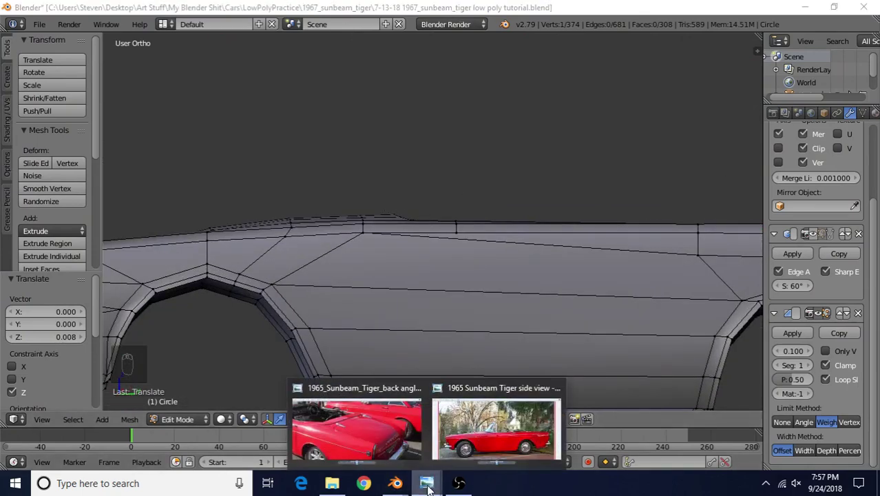
click(501, 441)
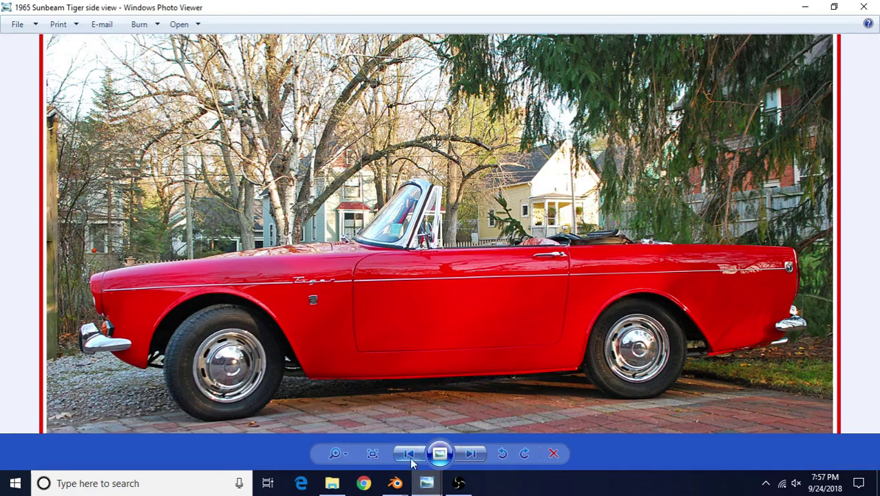
mouse_move(426, 482)
click(369, 444)
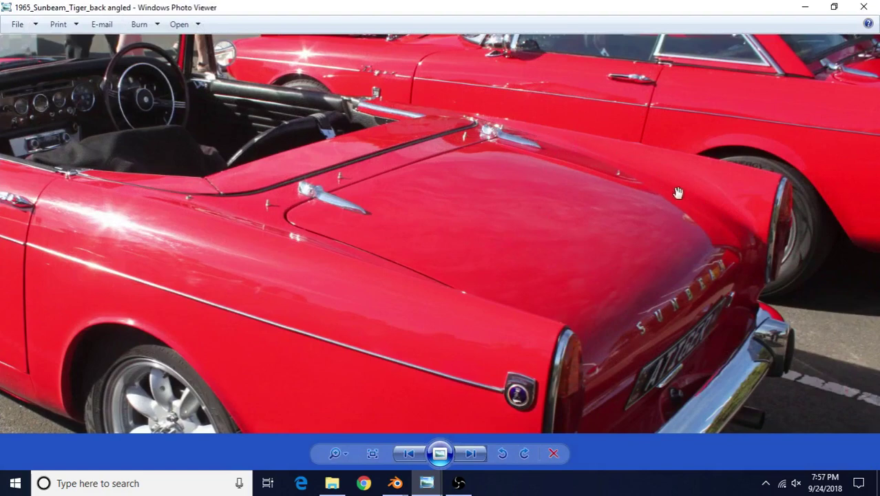
mouse_move(427, 483)
click(469, 451)
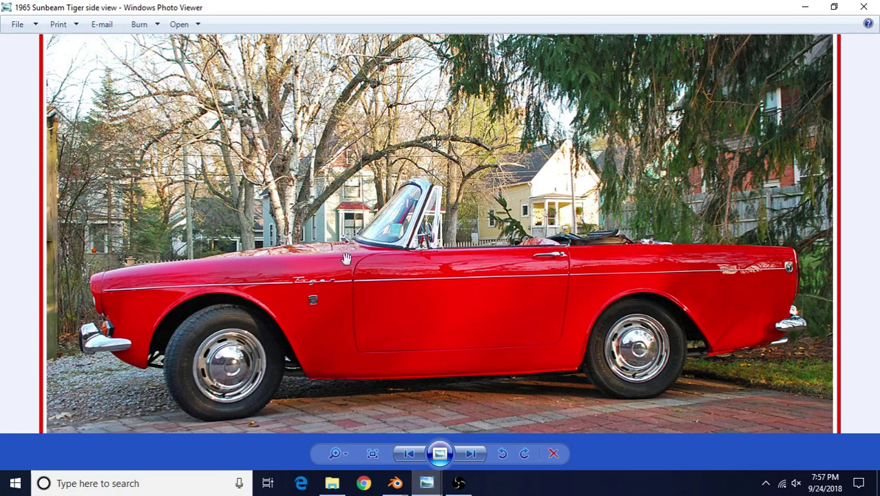
mouse_move(395, 483)
click(463, 441)
Save the Sunbeam Tiger blend file under its current name.
scroll(454, 289, down, 3)
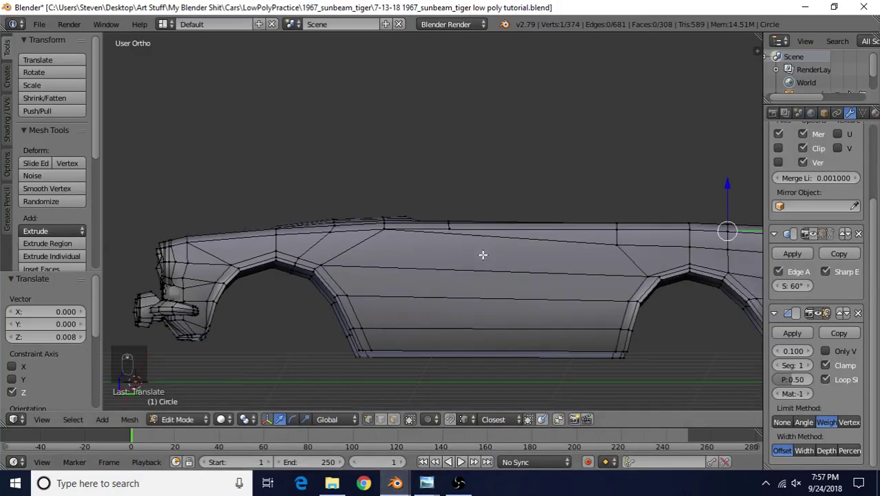
middle_drag(536, 224, 417, 205)
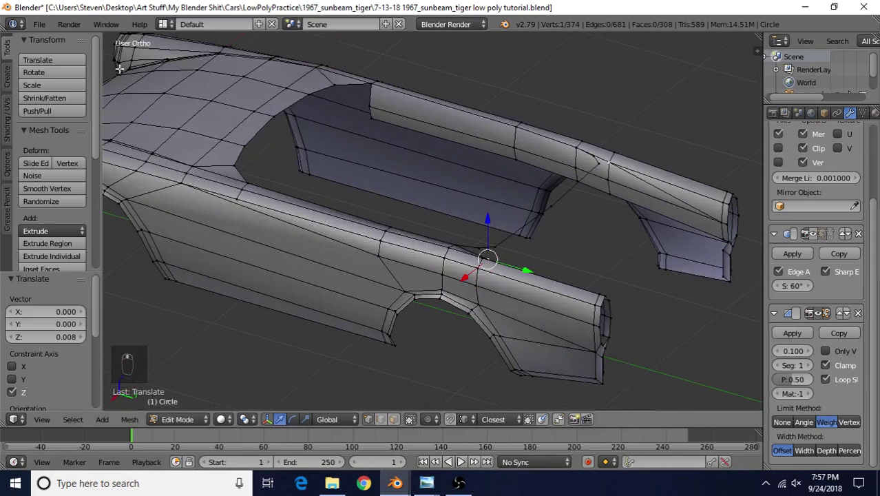
click(39, 24)
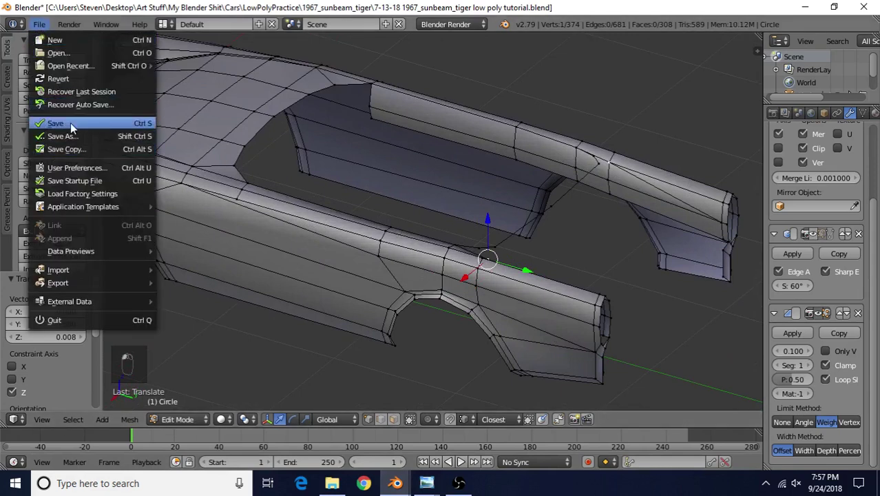